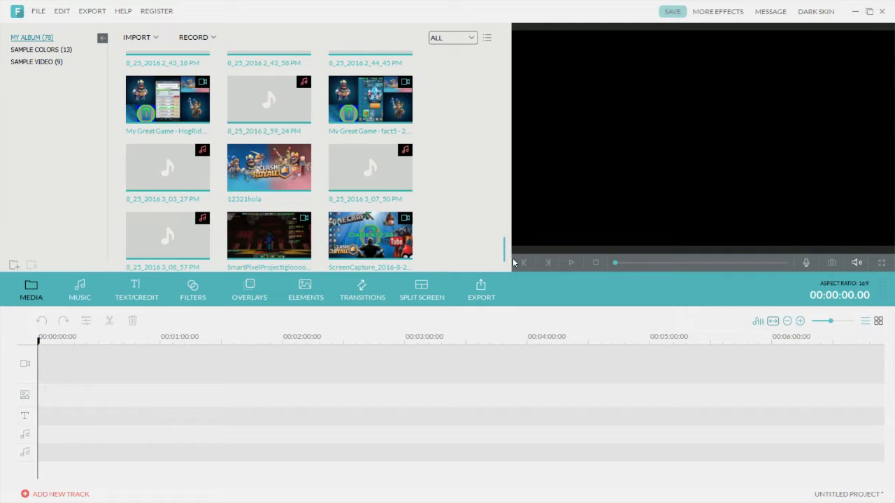
Place the GAKLsW1 background image from the album at the start of the video track.
{"action": "left_click_drag", "start_coordinate": [506, 260], "coordinate": [545, 352]}
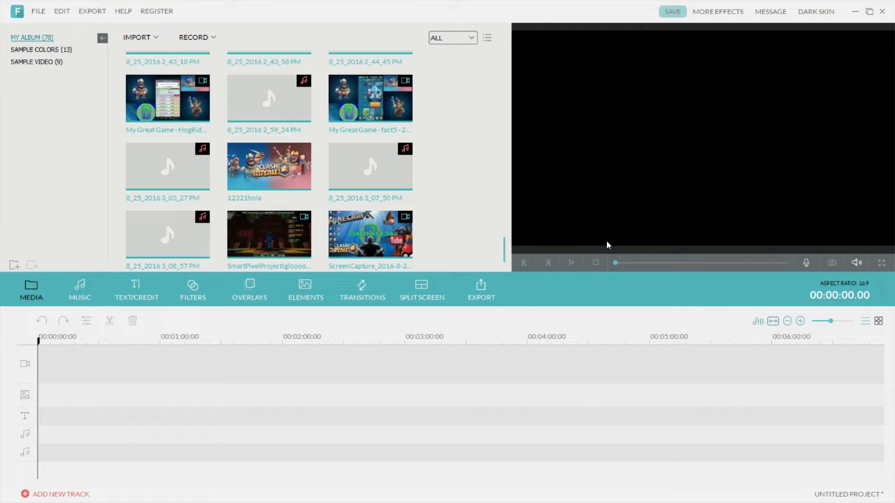
{"action": "left_click_drag", "start_coordinate": [505, 256], "coordinate": [513, 304]}
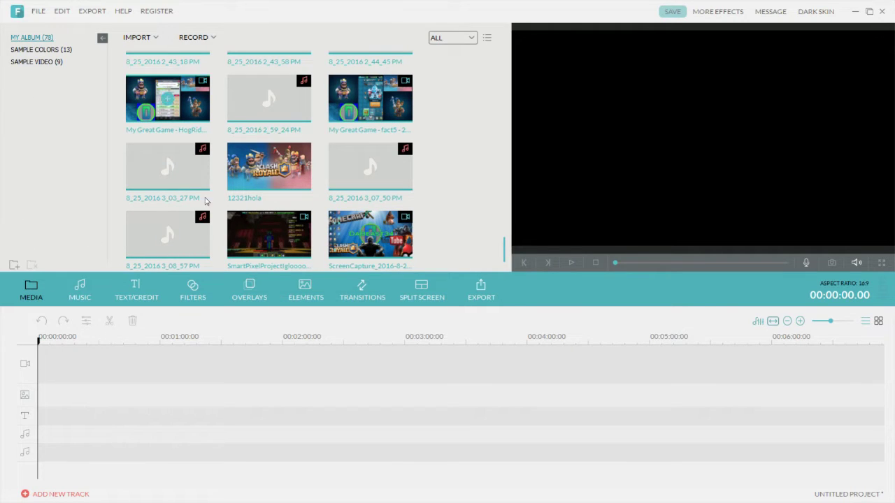
{"action": "left_click_drag", "start_coordinate": [502, 252], "coordinate": [498, 217]}
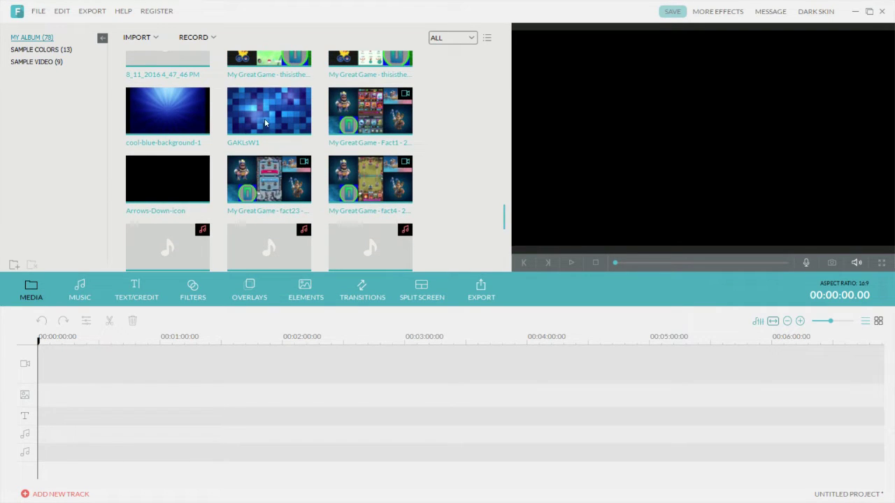
{"action": "left_click_drag", "start_coordinate": [305, 115], "coordinate": [75, 358]}
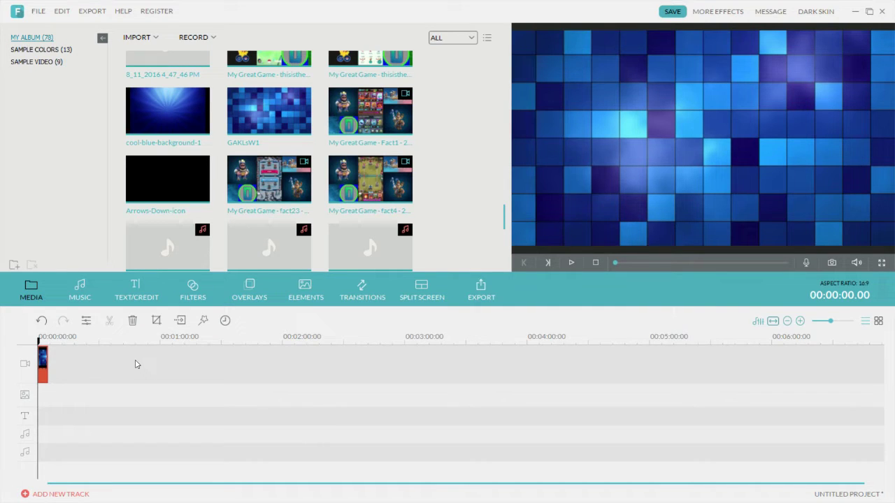
Add the Particle 7 title to the text track at the start, beneath the background image clip.
{"action": "left_click_drag", "start_coordinate": [834, 322], "coordinate": [832, 321]}
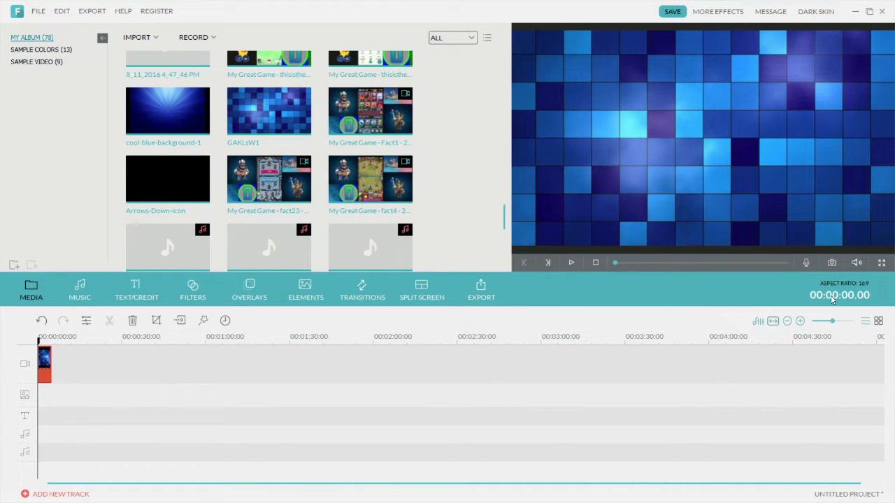
{"action": "left_click_drag", "start_coordinate": [836, 324], "coordinate": [840, 322]}
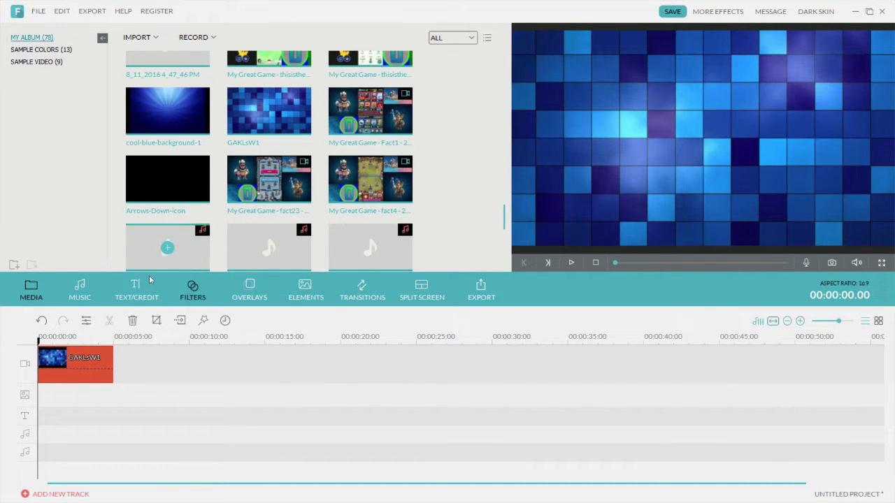
{"action": "left_click", "coordinate": [135, 290]}
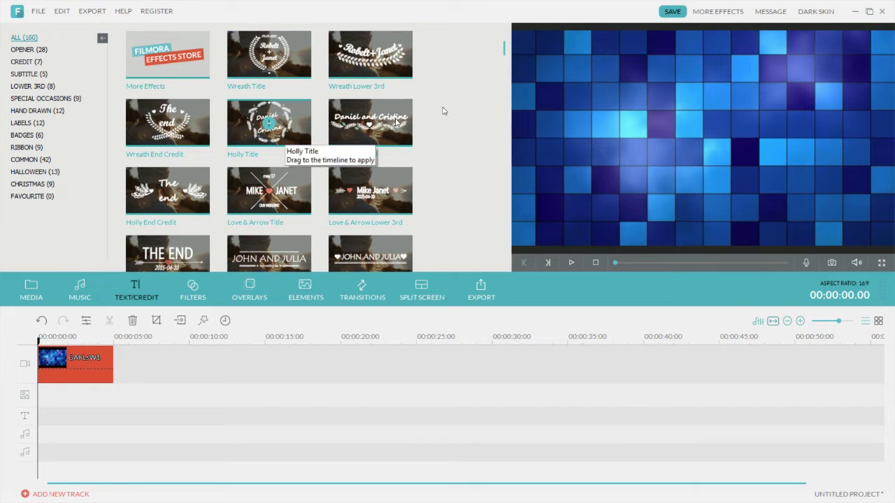
{"action": "left_click_drag", "start_coordinate": [502, 48], "coordinate": [517, 175]}
{"action": "left_click", "coordinate": [183, 174]}
{"action": "left_click", "coordinate": [203, 380]}
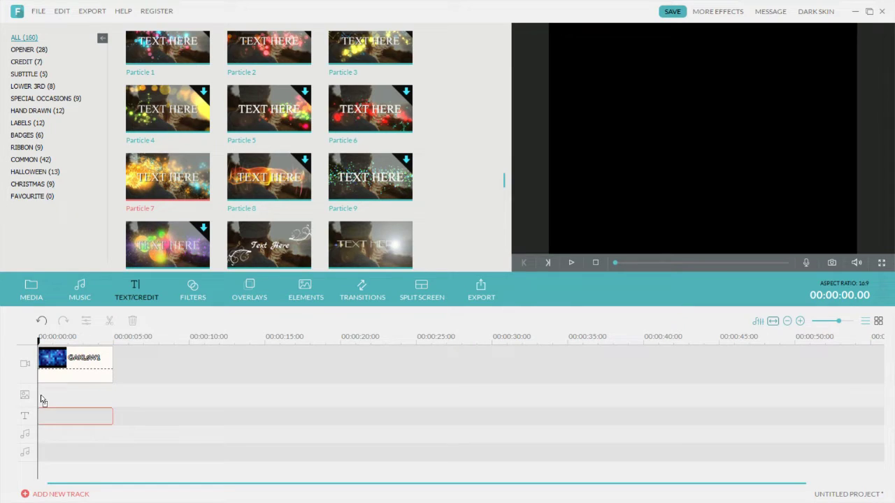
{"action": "left_click_drag", "start_coordinate": [41, 398], "coordinate": [52, 416]}
Open the Particle 7 title for editing and replace its placeholder text with 5.
{"action": "right_click", "coordinate": [70, 416]}
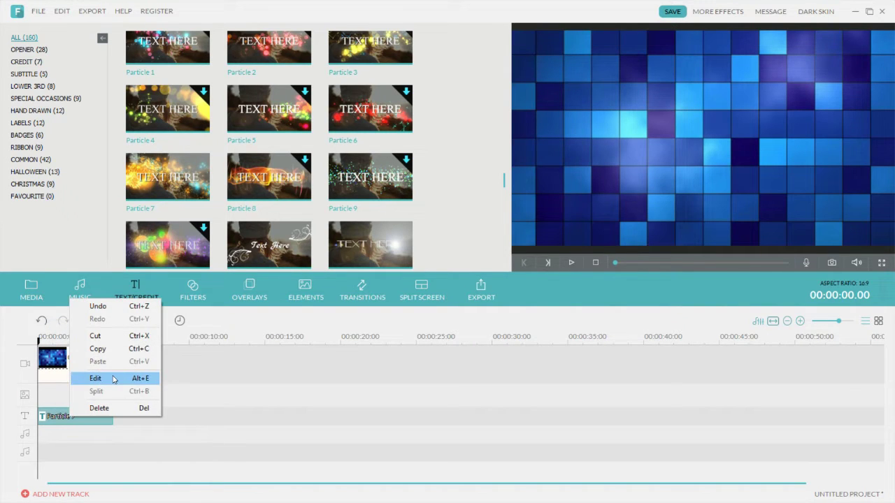
{"action": "left_click", "coordinate": [95, 379]}
{"action": "key", "text": "BackSpace"}
{"action": "key", "text": "BackSpace"}
{"action": "key", "text": "BackSpace"}
{"action": "key", "text": "BackSpace"}
{"action": "key", "text": "BackSpace"}
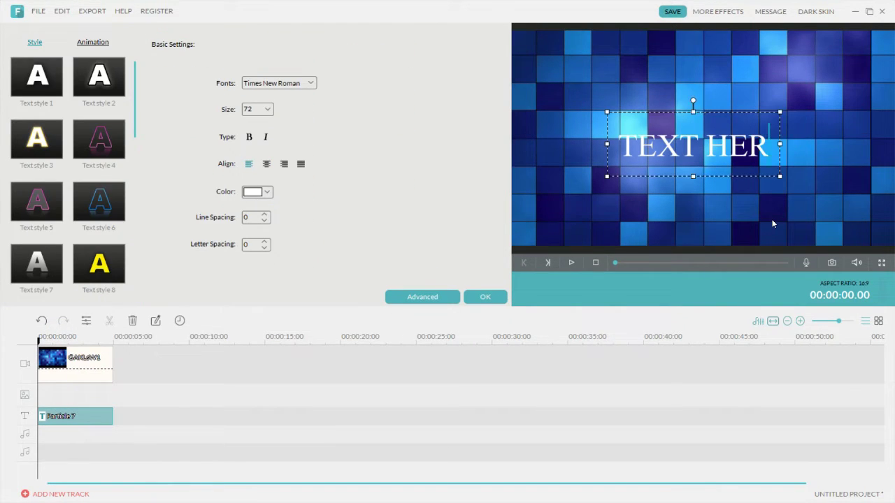
{"action": "key", "text": "BackSpace"}
{"action": "key", "text": "BackSpace"}
{"action": "key", "text": "BackSpace"}
{"action": "key", "text": "BackSpace"}
{"action": "type", "text": "5"}
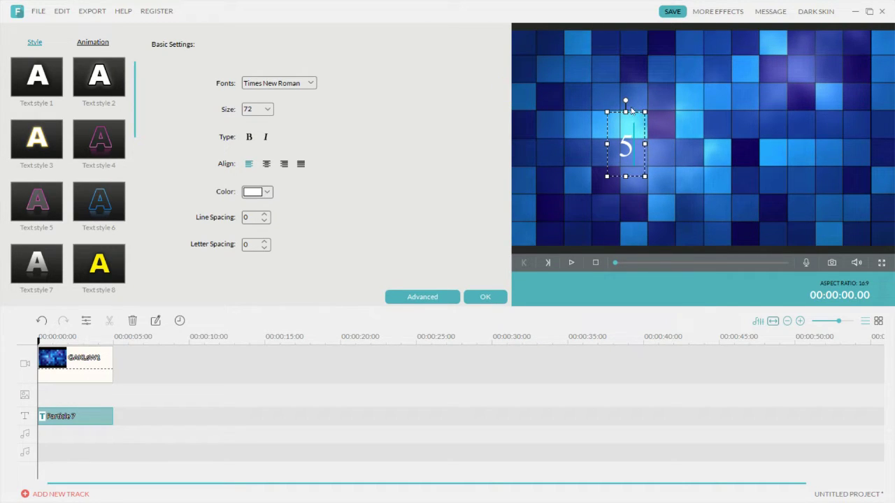
Set the font of the 5 to Aldo the Apache and its size to 150.
{"action": "left_click_drag", "start_coordinate": [634, 111], "coordinate": [711, 105]}
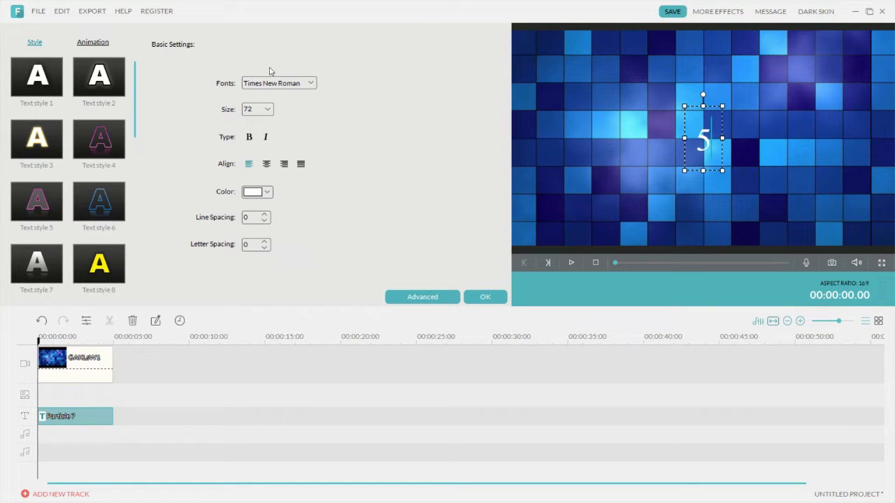
{"action": "left_click", "coordinate": [283, 85]}
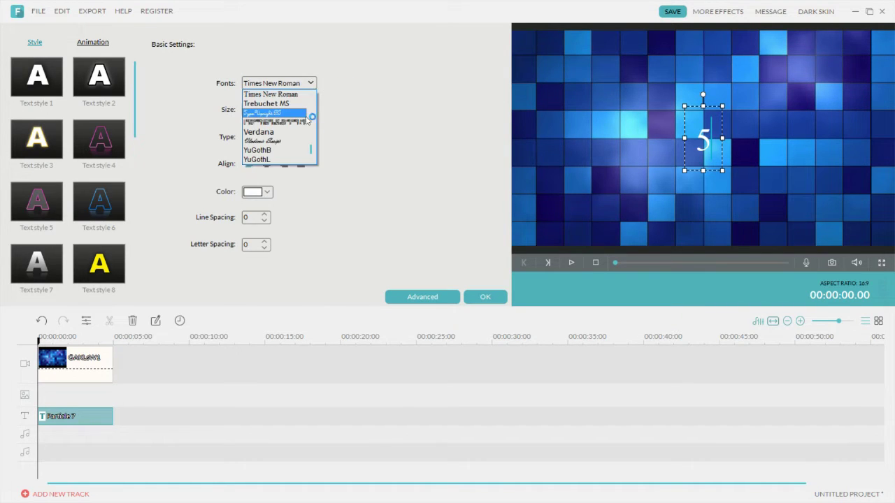
{"action": "left_click_drag", "start_coordinate": [312, 150], "coordinate": [312, 97]}
{"action": "left_click", "coordinate": [289, 104]}
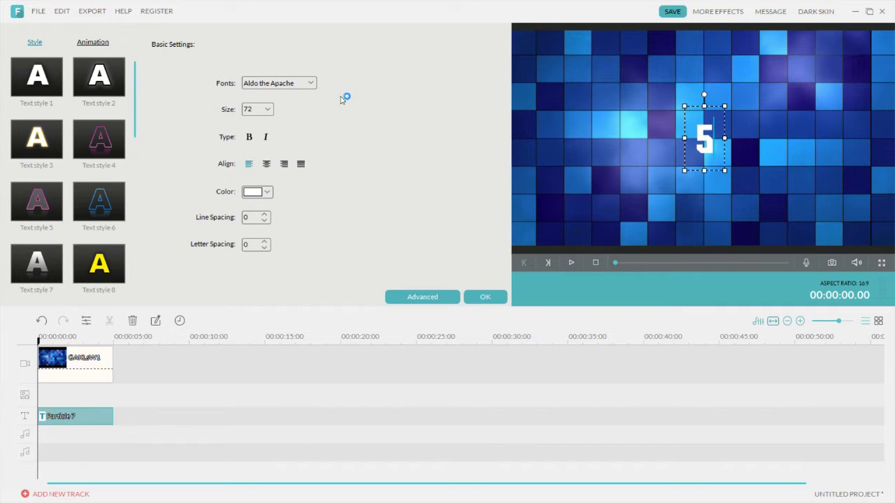
{"action": "left_click", "coordinate": [267, 109]}
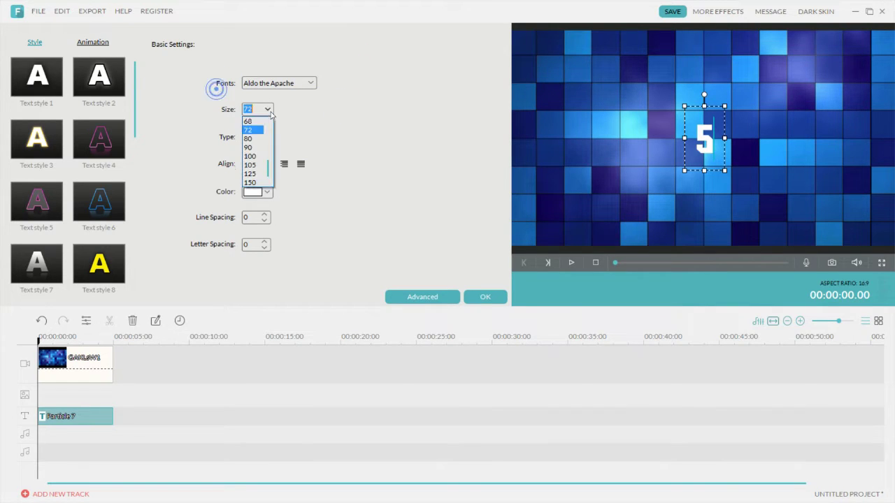
{"action": "left_click", "coordinate": [263, 183]}
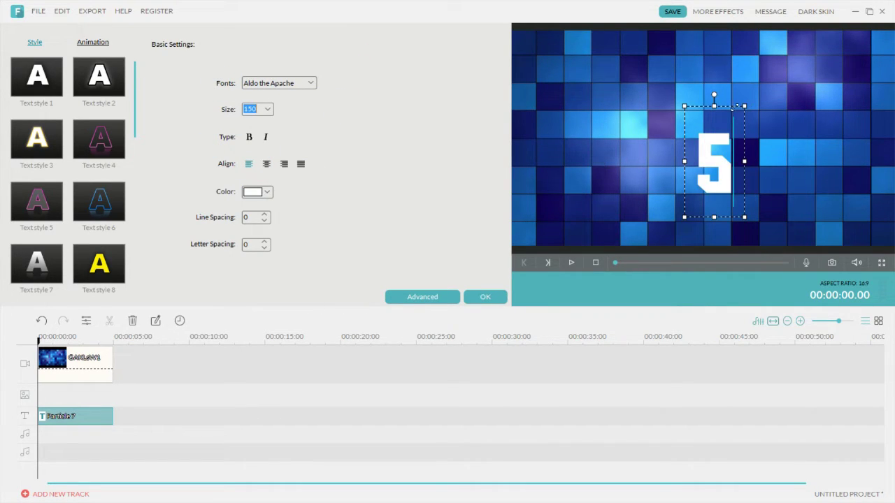
Centre the 5 in the frame and play the title to preview it.
{"action": "left_click_drag", "start_coordinate": [732, 106], "coordinate": [720, 88]}
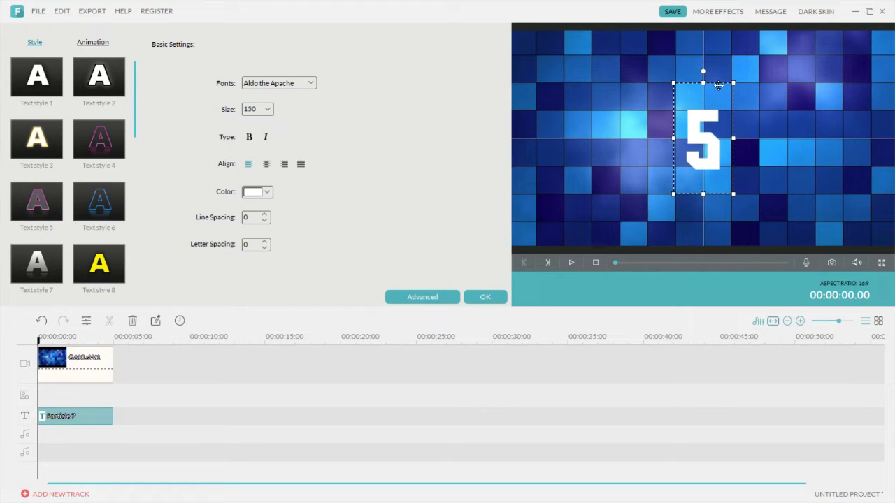
{"action": "left_click", "coordinate": [544, 314]}
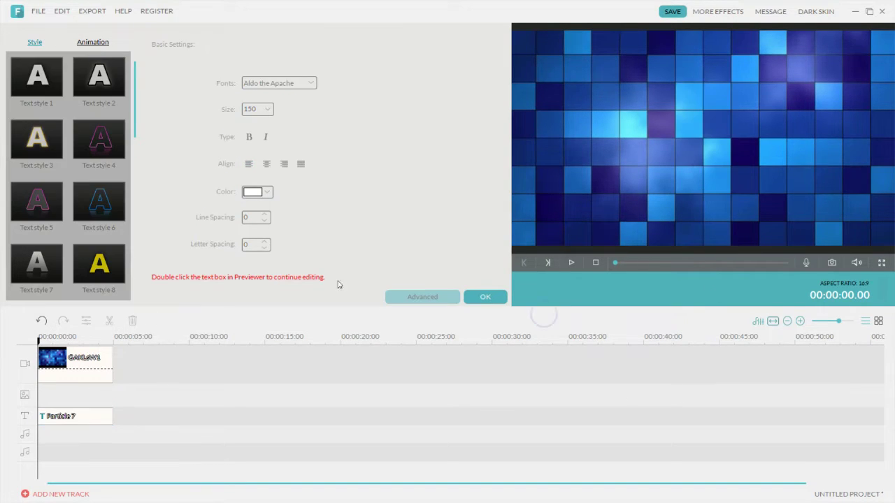
{"action": "left_click", "coordinate": [571, 264]}
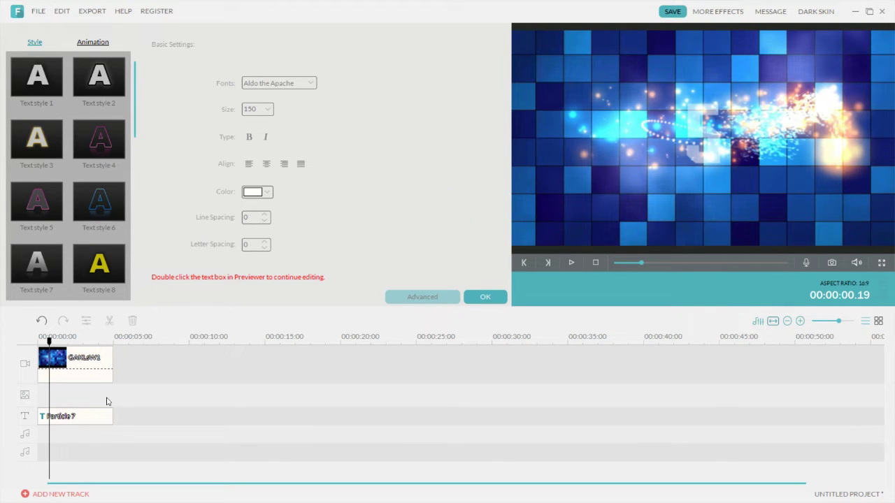
Apply the Pixelate text animation to the Particle 7 title.
{"action": "left_click", "coordinate": [90, 418]}
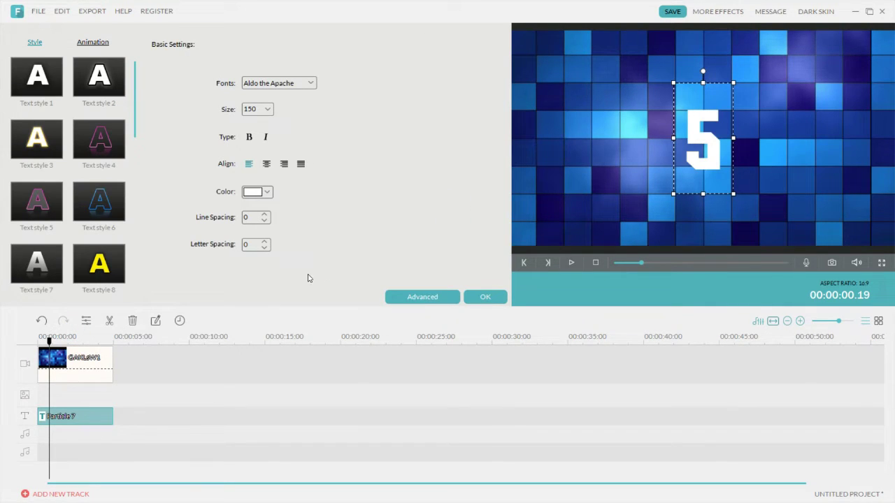
{"action": "left_click", "coordinate": [89, 42]}
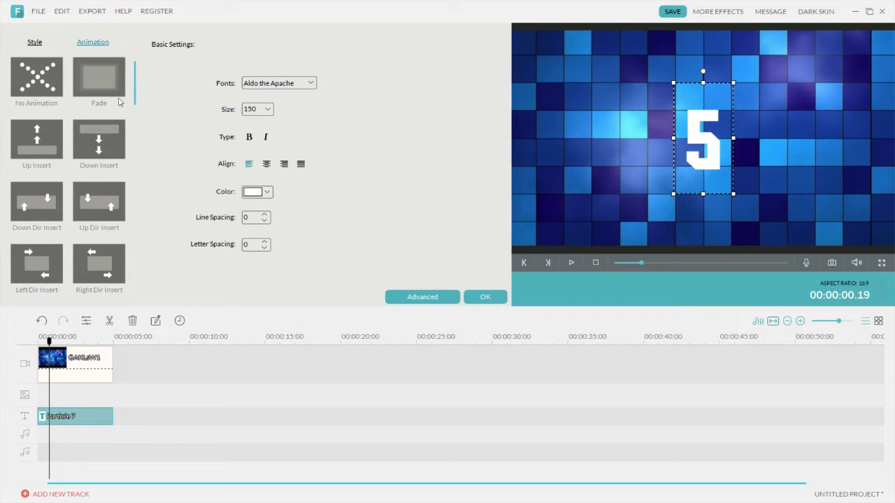
{"action": "mouse_move", "coordinate": [135, 87]}
{"action": "left_mouse_down"}
{"action": "mouse_move", "coordinate": [149, 137]}
{"action": "mouse_move", "coordinate": [145, 221]}
{"action": "left_mouse_up"}
{"action": "left_click", "coordinate": [95, 200]}
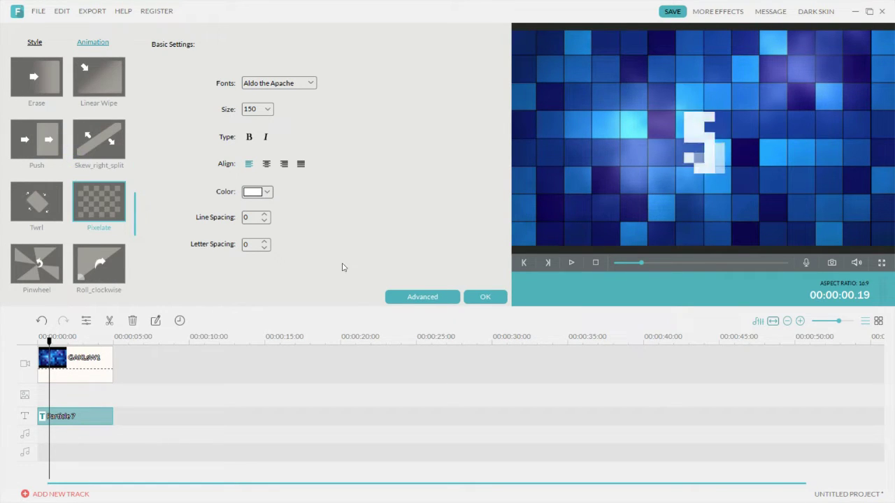
Play the timeline from the beginning to check the pixelated title over the background.
{"action": "left_click_drag", "start_coordinate": [49, 343], "coordinate": [39, 342]}
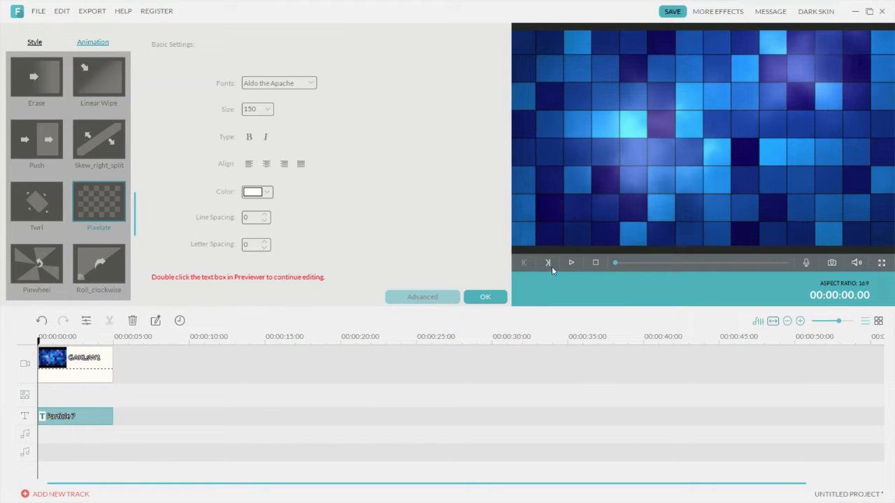
{"action": "left_click", "coordinate": [571, 263]}
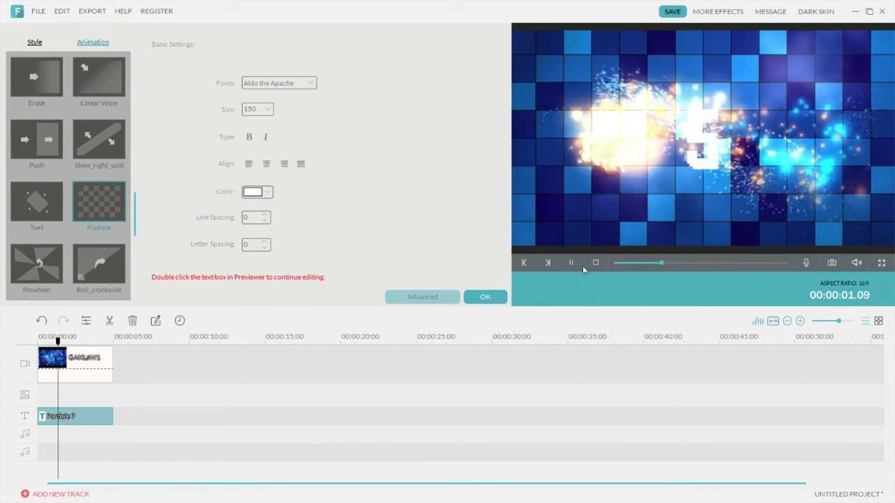
{"action": "left_click", "coordinate": [570, 263]}
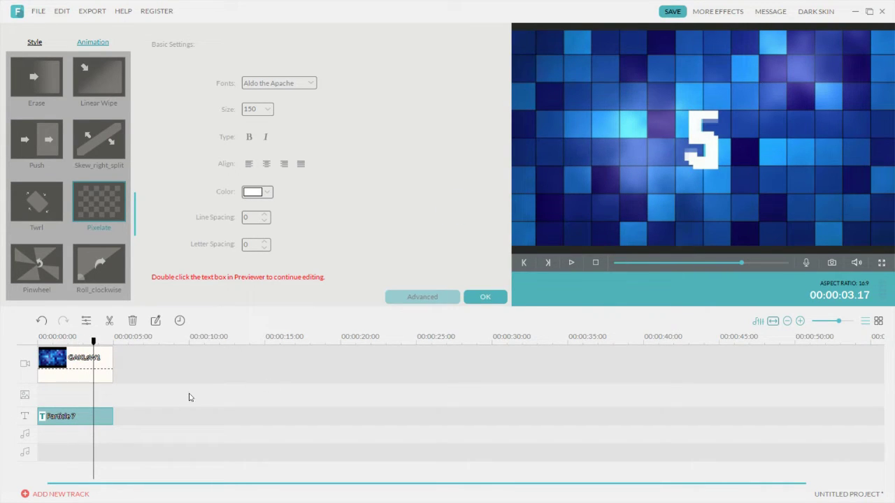
Move the playhead to the end of the clips at 00:00:05.00 and confirm the title edits.
{"action": "left_click_drag", "start_coordinate": [144, 445], "coordinate": [200, 398]}
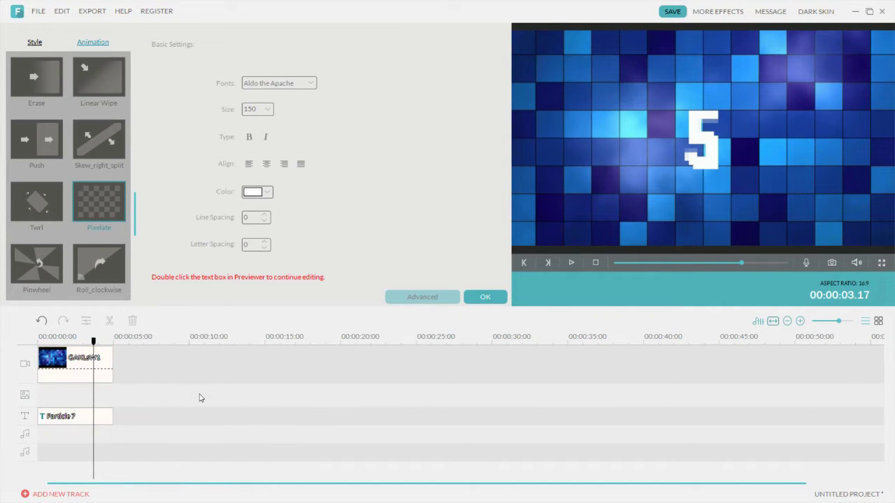
{"action": "left_click", "coordinate": [141, 338]}
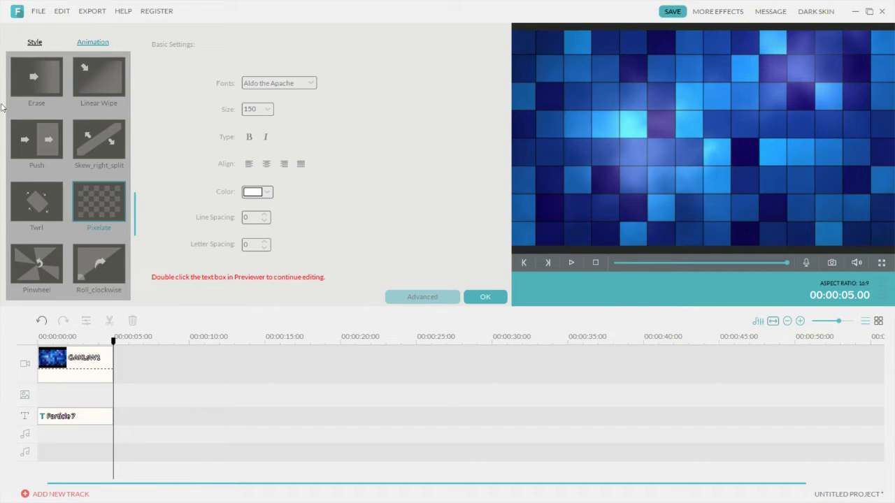
{"action": "left_click", "coordinate": [482, 299]}
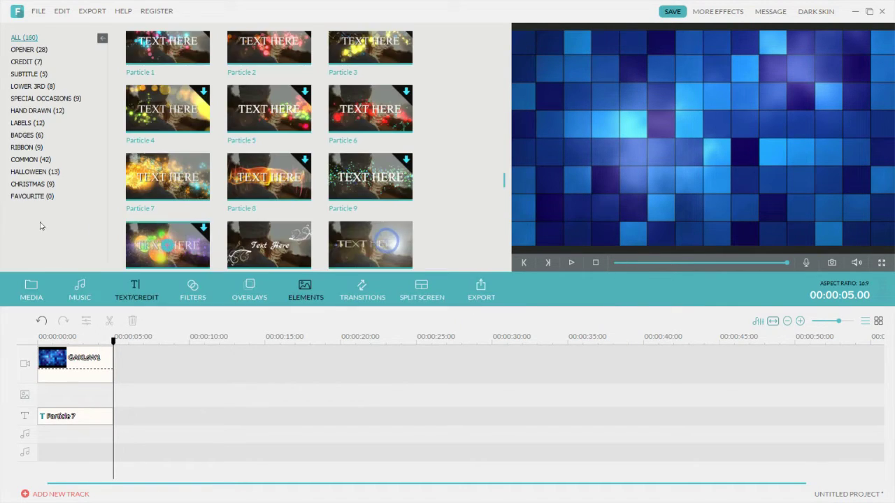
Return to the media library and examine the import options, application settings and export options.
{"action": "left_click", "coordinate": [29, 288]}
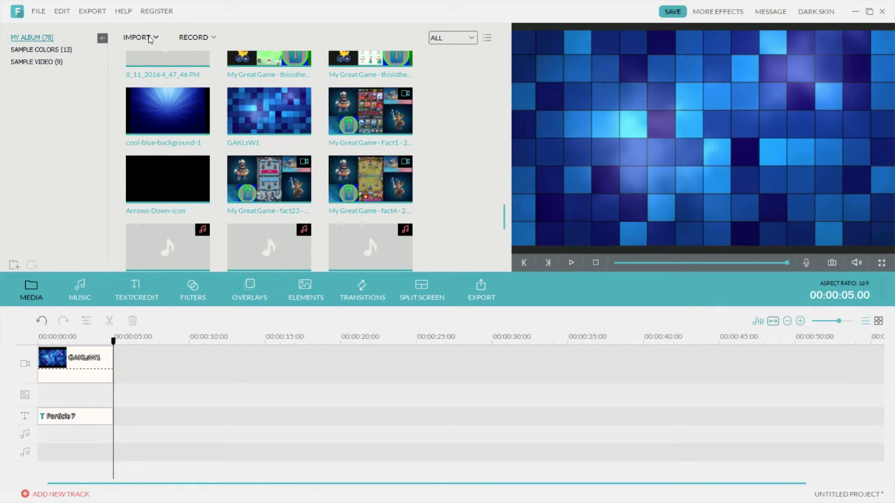
{"action": "left_click", "coordinate": [148, 37]}
{"action": "left_click", "coordinate": [242, 371]}
{"action": "left_click", "coordinate": [37, 10]}
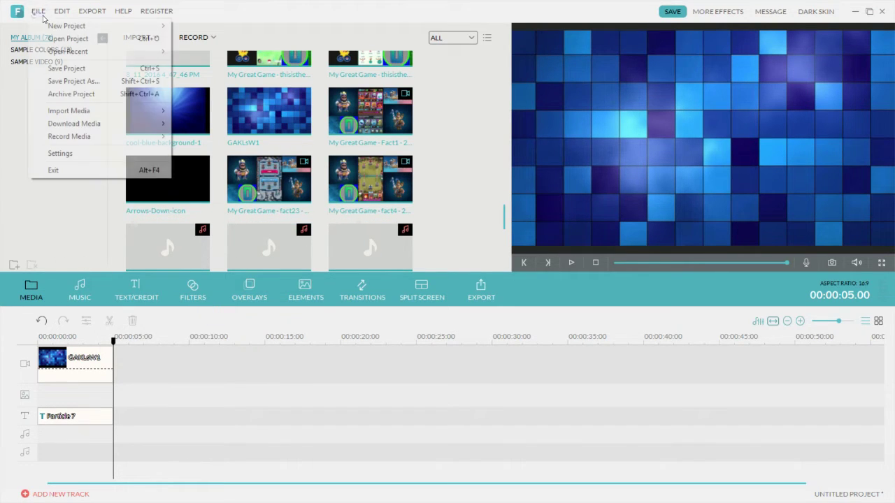
{"action": "mouse_move", "coordinate": [61, 11]}
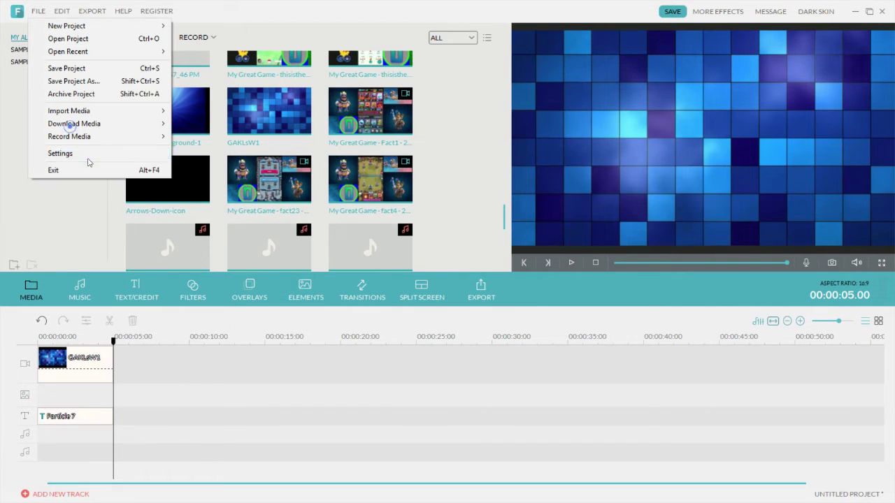
{"action": "left_click", "coordinate": [73, 151]}
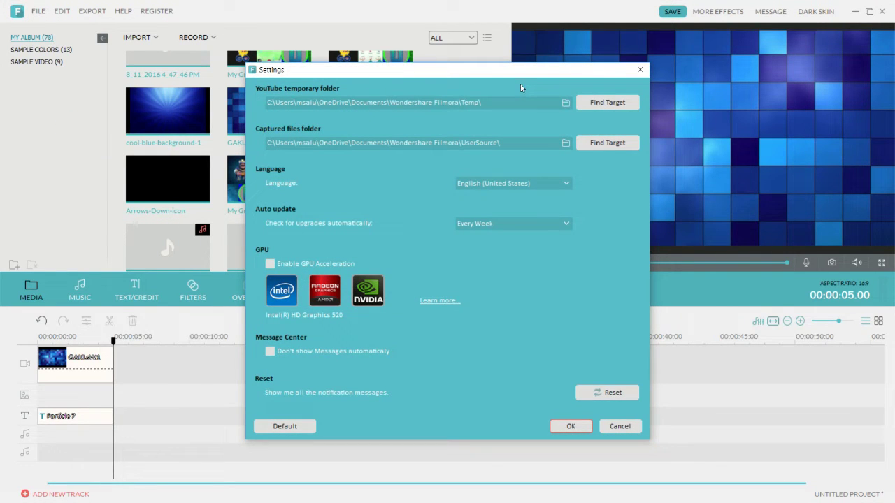
{"action": "left_click", "coordinate": [639, 70]}
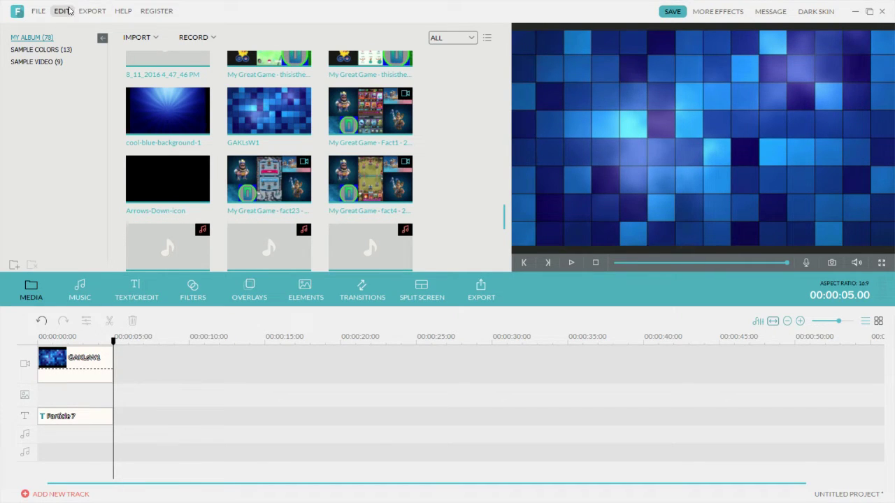
{"action": "left_click", "coordinate": [62, 11]}
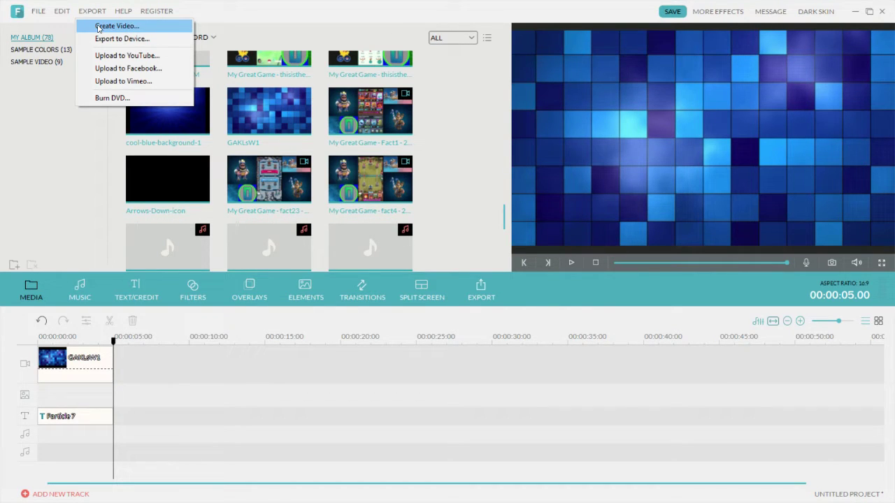
{"action": "left_click", "coordinate": [40, 150]}
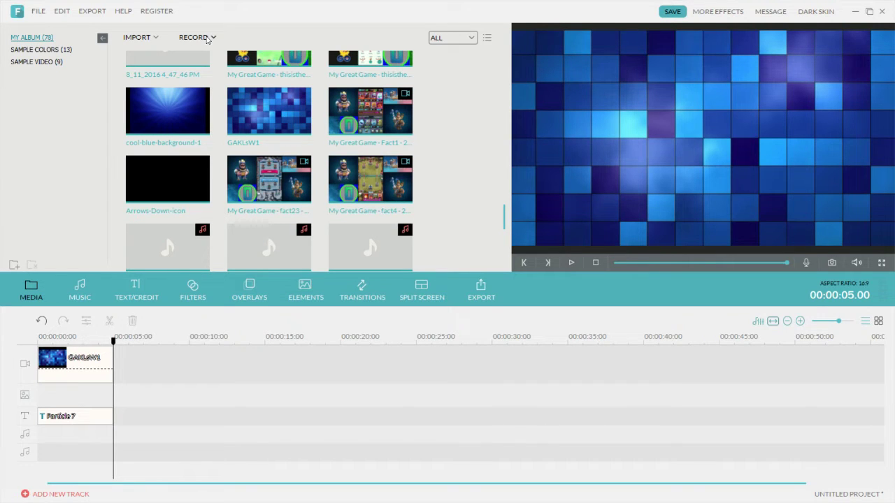
Examine the recording options, and browse the available text and credit presets.
{"action": "left_click", "coordinate": [207, 39]}
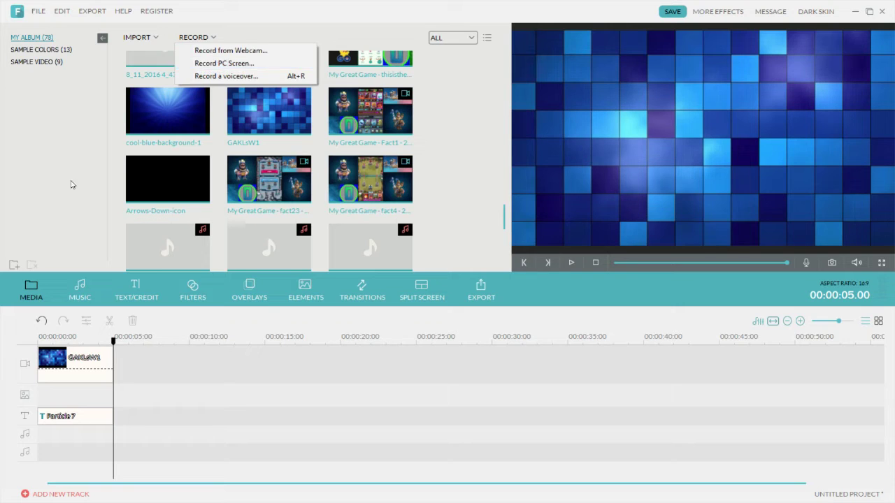
{"action": "left_click", "coordinate": [39, 158]}
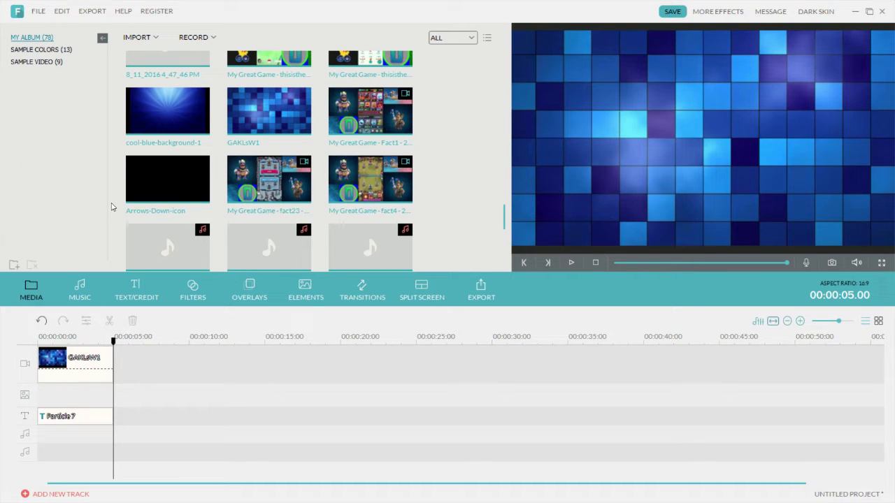
{"action": "left_click", "coordinate": [147, 300]}
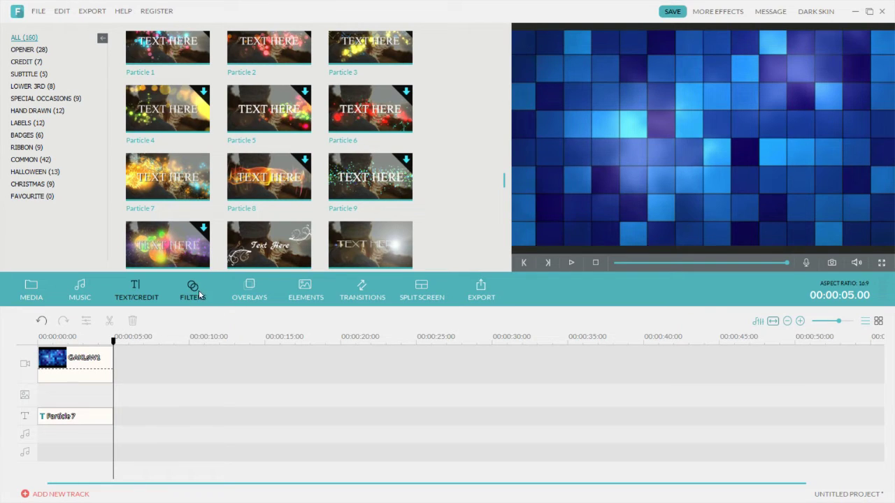
{"action": "scroll", "coordinate": [284, 212], "scroll_direction": "down", "scroll_amount": 5}
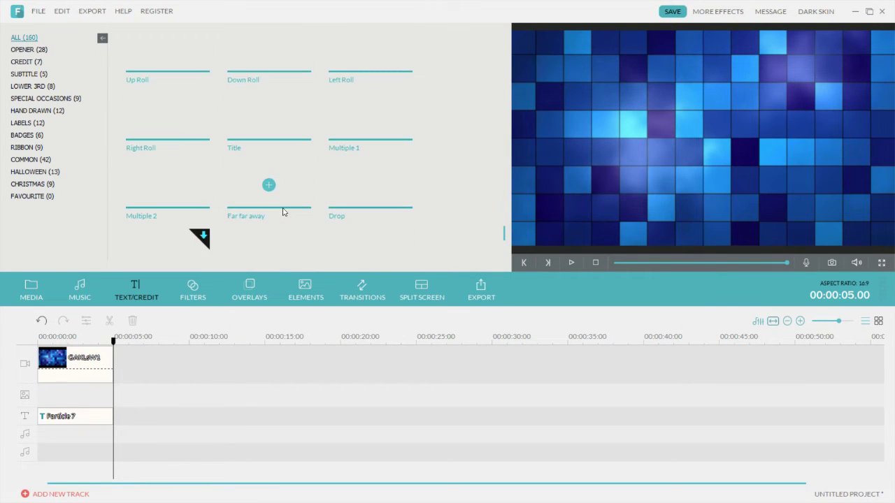
{"action": "scroll", "coordinate": [288, 204], "scroll_direction": "up", "scroll_amount": 5}
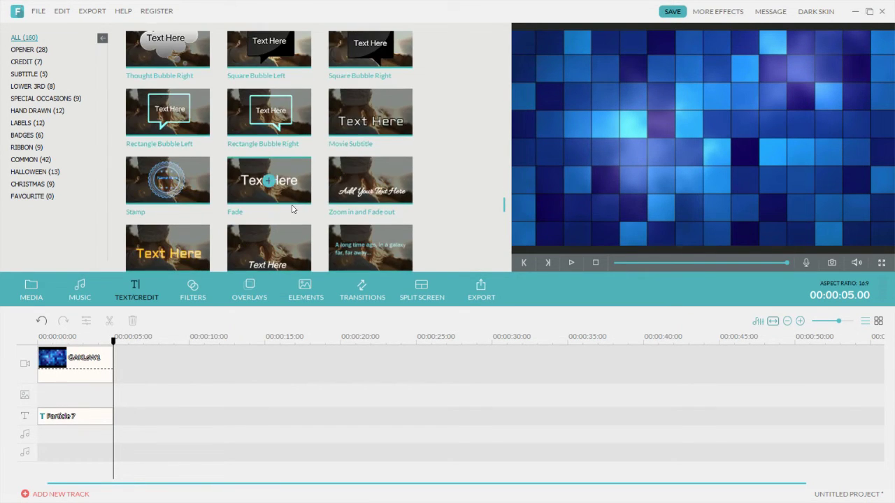
{"action": "scroll", "coordinate": [430, 252], "scroll_direction": "down", "scroll_amount": 1}
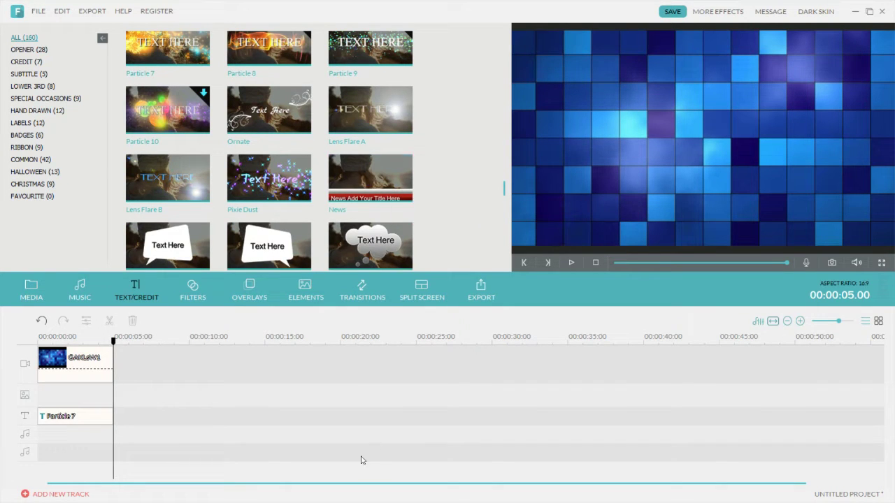
{"action": "scroll", "coordinate": [453, 233], "scroll_direction": "down", "scroll_amount": 4}
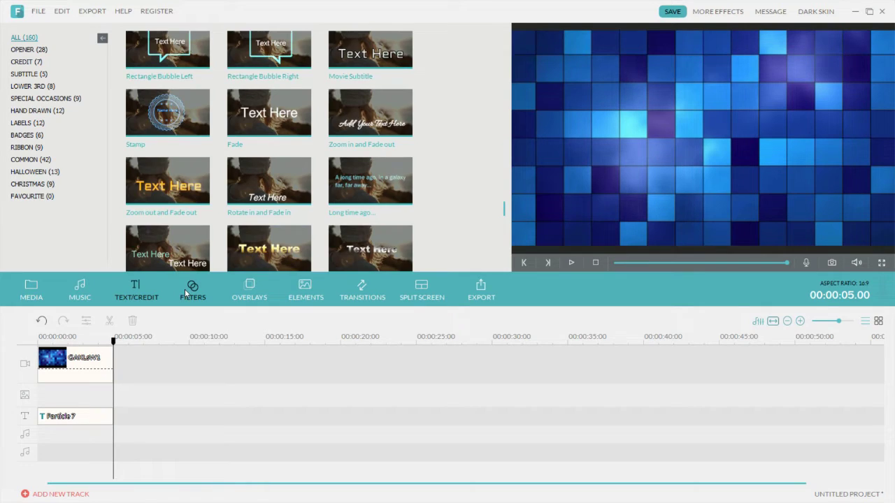
Browse the full filter collection, from the colour looks to the Jigsaw and vignette effects.
{"action": "left_click", "coordinate": [189, 288]}
{"action": "scroll", "coordinate": [352, 214], "scroll_direction": "down", "scroll_amount": 4}
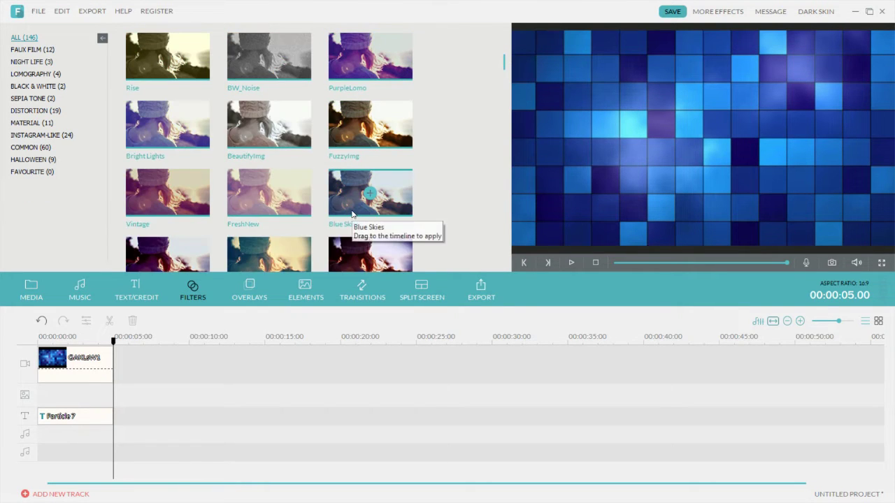
{"action": "scroll", "coordinate": [351, 214], "scroll_direction": "down", "scroll_amount": 8}
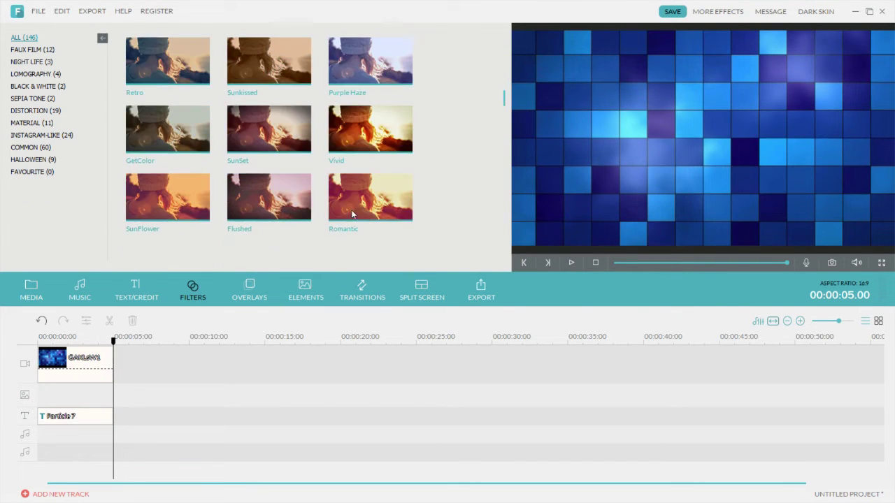
{"action": "scroll", "coordinate": [351, 214], "scroll_direction": "down", "scroll_amount": 2}
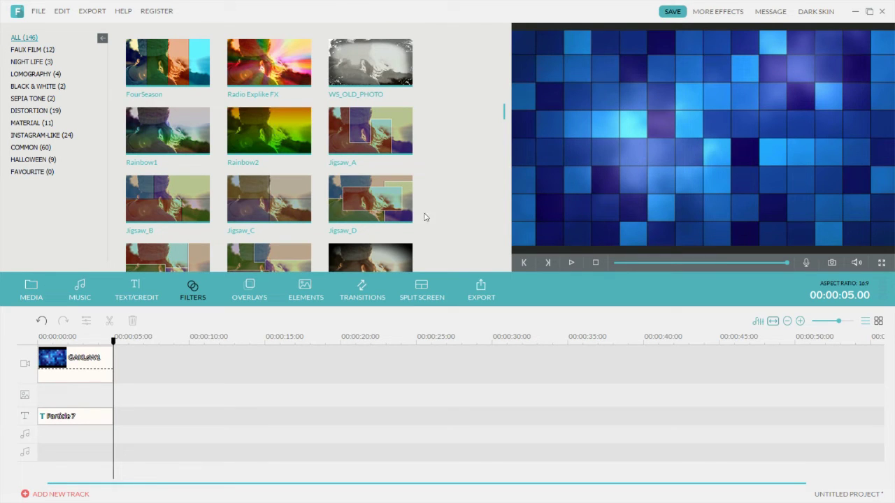
{"action": "scroll", "coordinate": [296, 210], "scroll_direction": "down", "scroll_amount": 4}
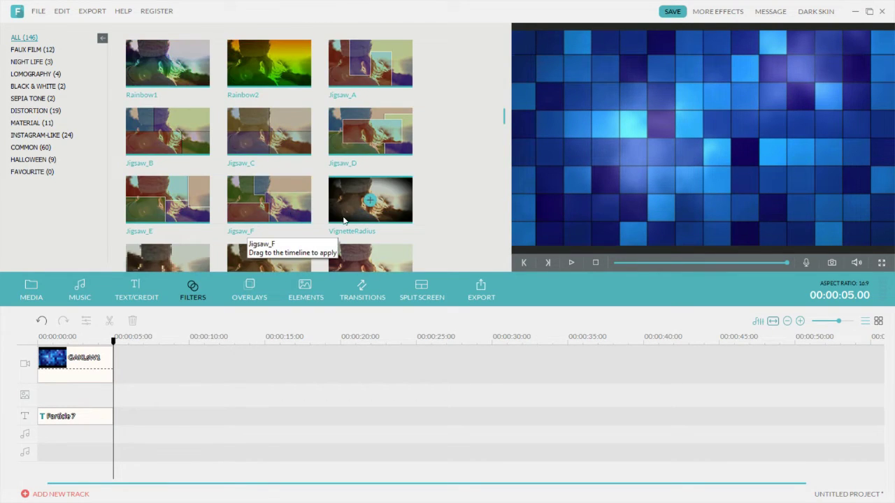
Browse the overlay collection, including the Bokeh, Old Film Frame, Cinema Flairs, View Finder and Sci-fi Symbol effects.
{"action": "left_click", "coordinate": [251, 288]}
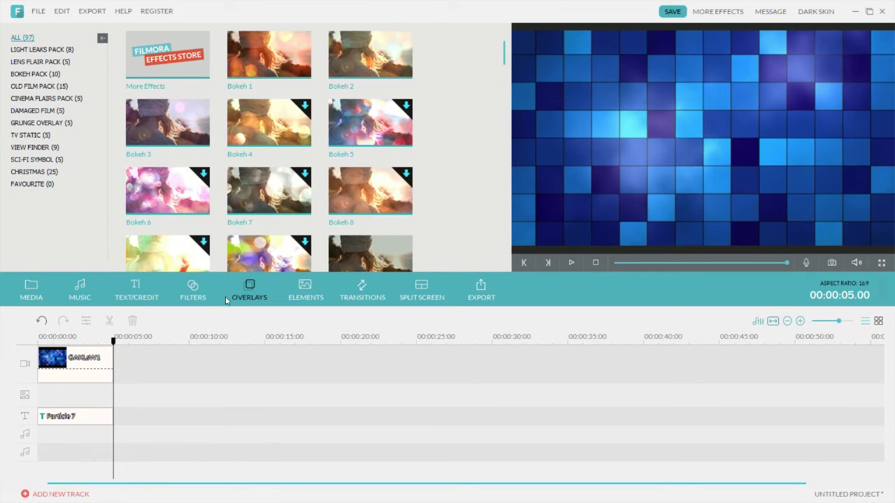
{"action": "scroll", "coordinate": [323, 202], "scroll_direction": "down", "scroll_amount": 5}
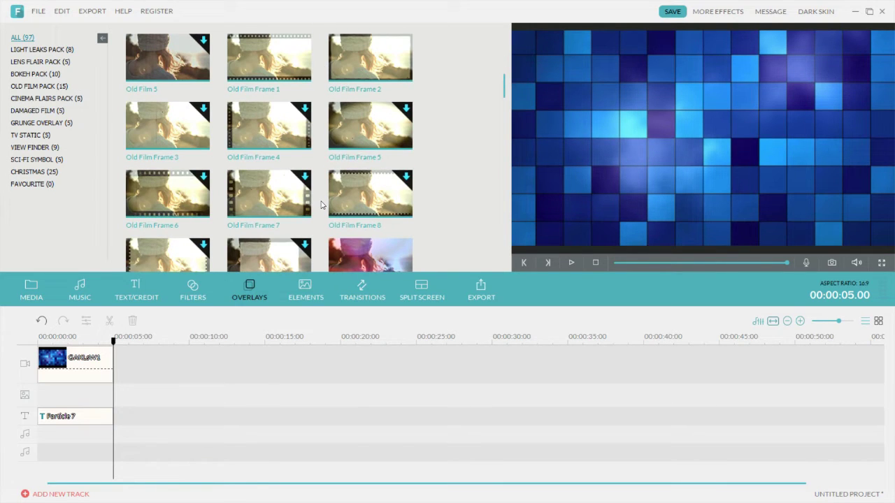
{"action": "scroll", "coordinate": [320, 203], "scroll_direction": "down", "scroll_amount": 5}
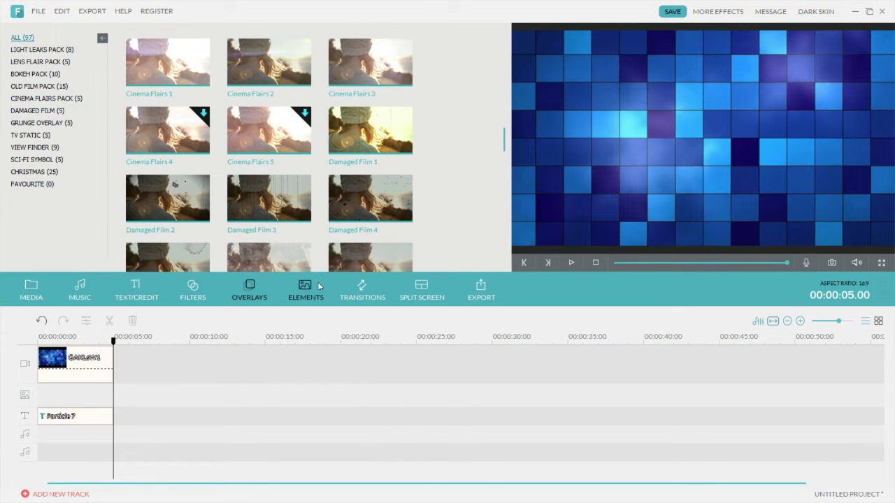
{"action": "scroll", "coordinate": [315, 195], "scroll_direction": "down", "scroll_amount": 7}
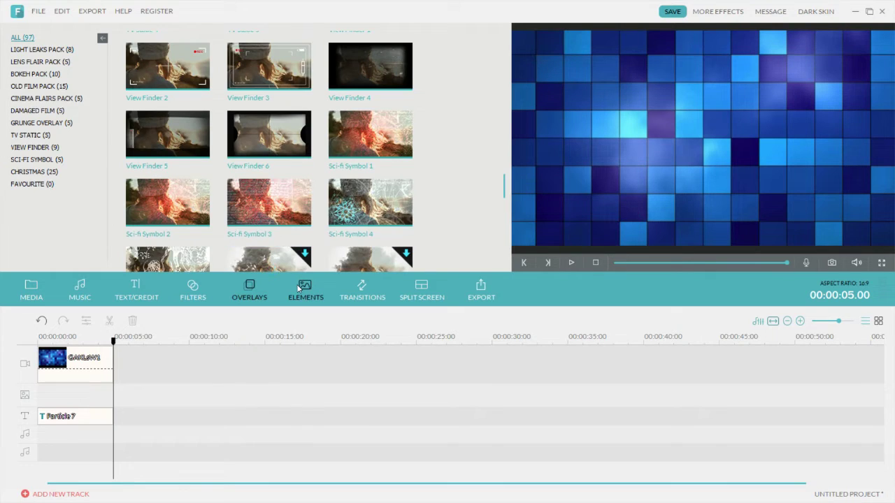
Browse the elements library, including its Hand Drawn and Tutorial categories.
{"action": "left_click", "coordinate": [299, 288]}
{"action": "scroll", "coordinate": [303, 221], "scroll_direction": "down", "scroll_amount": 2}
{"action": "scroll", "coordinate": [305, 223], "scroll_direction": "down", "scroll_amount": 10}
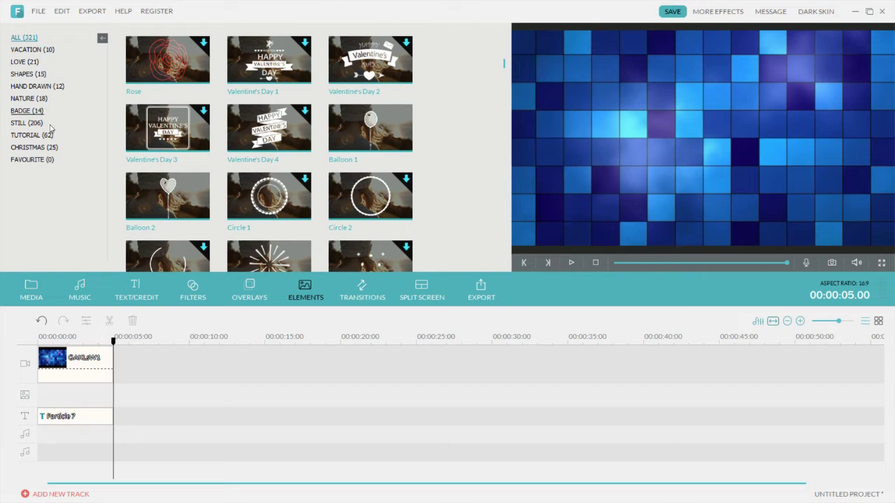
{"action": "left_click", "coordinate": [32, 86]}
{"action": "left_click", "coordinate": [43, 135]}
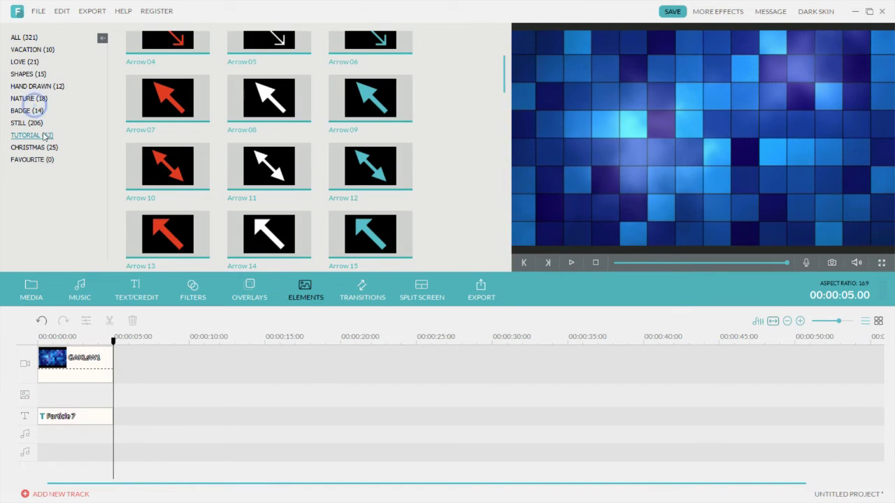
Add the CrazyParammetricFun transition at the end of the GAKLsW1 clip and preview it.
{"action": "left_click", "coordinate": [361, 288]}
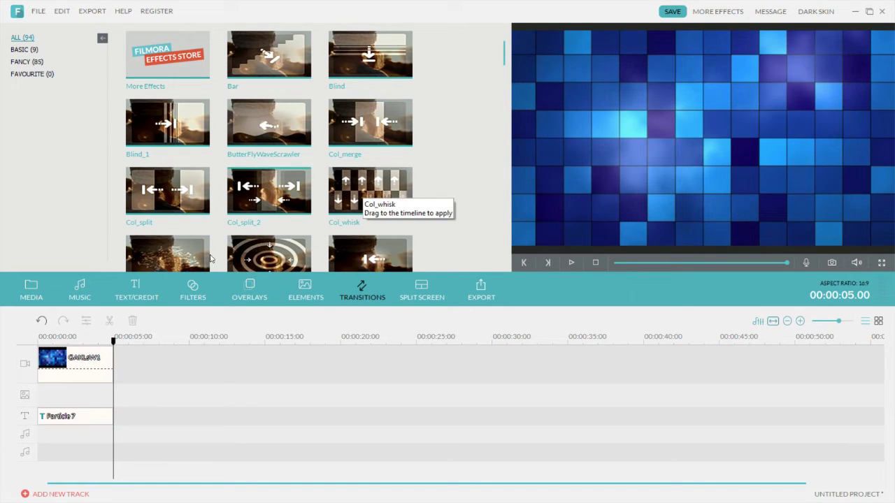
{"action": "left_click_drag", "start_coordinate": [270, 248], "coordinate": [99, 350]}
{"action": "left_click", "coordinate": [570, 262]}
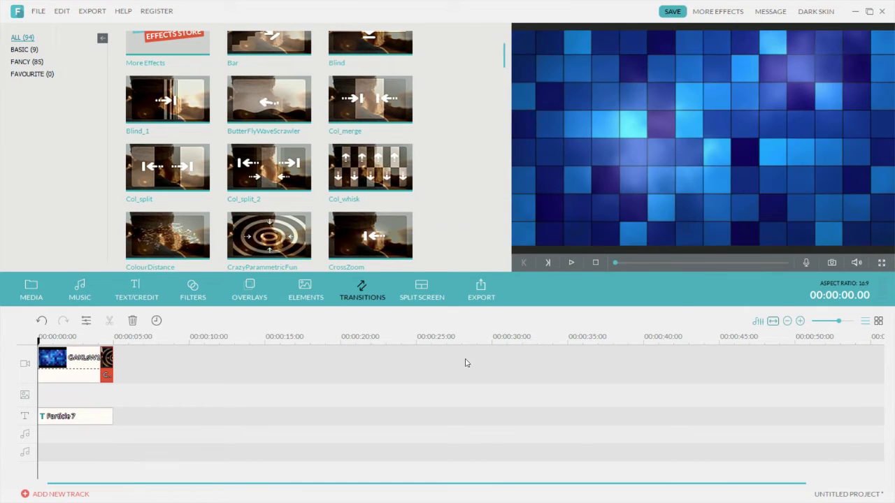
Add the slanted three-part split screen, 3 Screen E, after the GAKLsW1 clip on the video track.
{"action": "left_click", "coordinate": [432, 298]}
{"action": "left_click", "coordinate": [249, 100]}
{"action": "left_click_drag", "start_coordinate": [248, 100], "coordinate": [196, 370]}
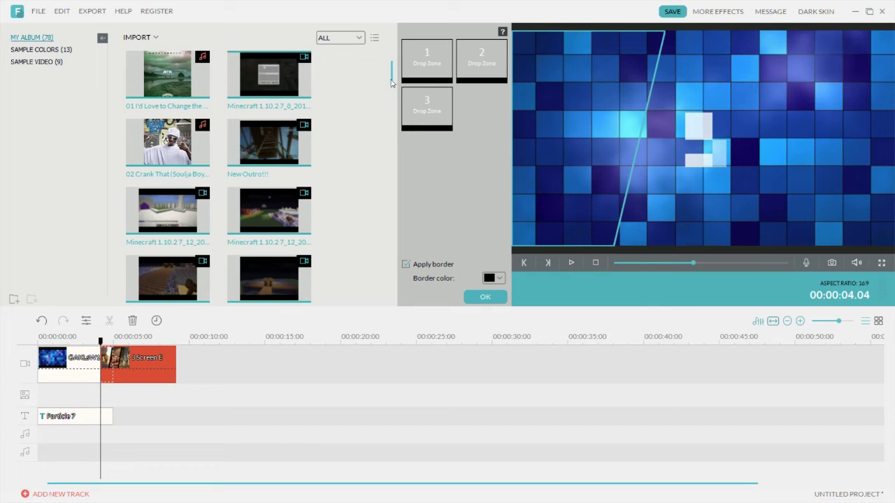
Fill split-screen drop zone 1 with the Battlefield 4 Night Operat... video and zones 2 and 3 with My Great Game videos, and accept the layout.
{"action": "left_click_drag", "start_coordinate": [393, 82], "coordinate": [392, 164]}
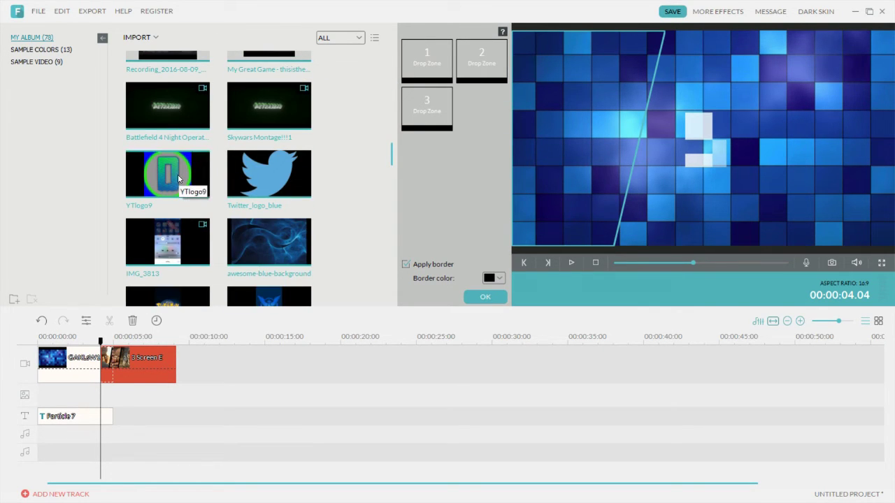
{"action": "mouse_move", "coordinate": [164, 112]}
{"action": "left_mouse_down"}
{"action": "mouse_move", "coordinate": [349, 68]}
{"action": "mouse_move", "coordinate": [410, 66]}
{"action": "mouse_move", "coordinate": [171, 121]}
{"action": "left_mouse_up"}
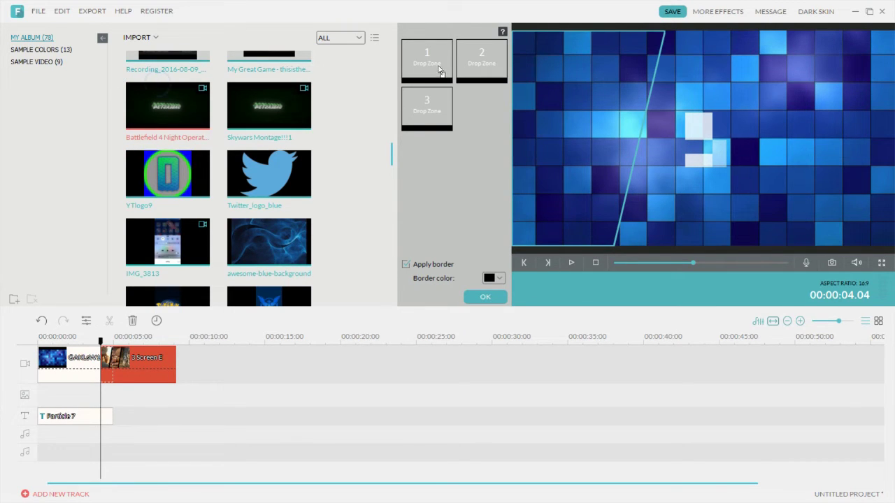
{"action": "left_click_drag", "start_coordinate": [460, 70], "coordinate": [458, 69]}
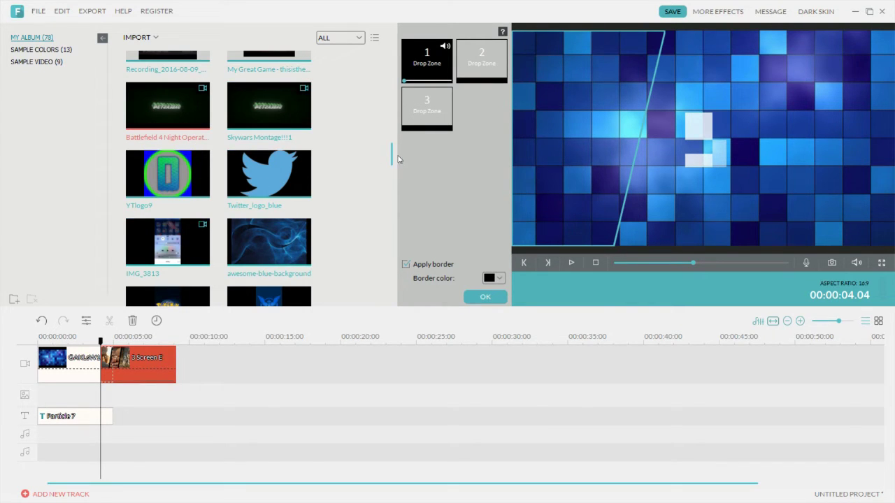
{"action": "left_click", "coordinate": [571, 263]}
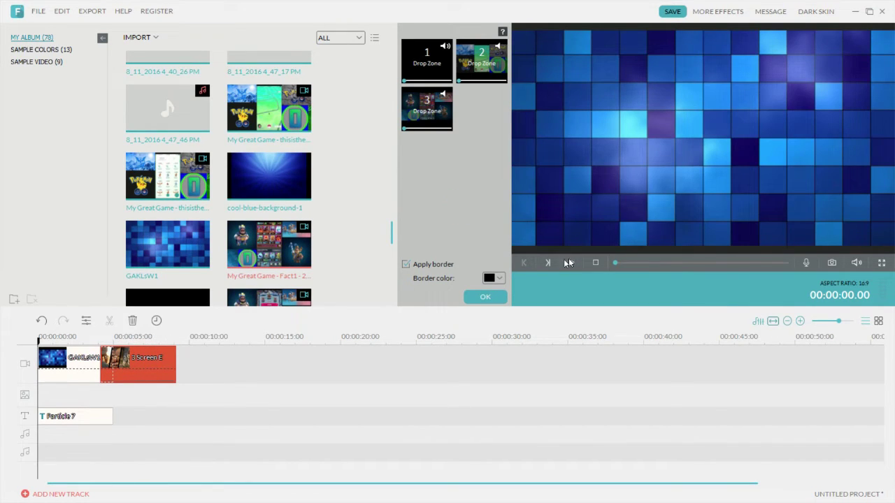
{"action": "left_click", "coordinate": [257, 378]}
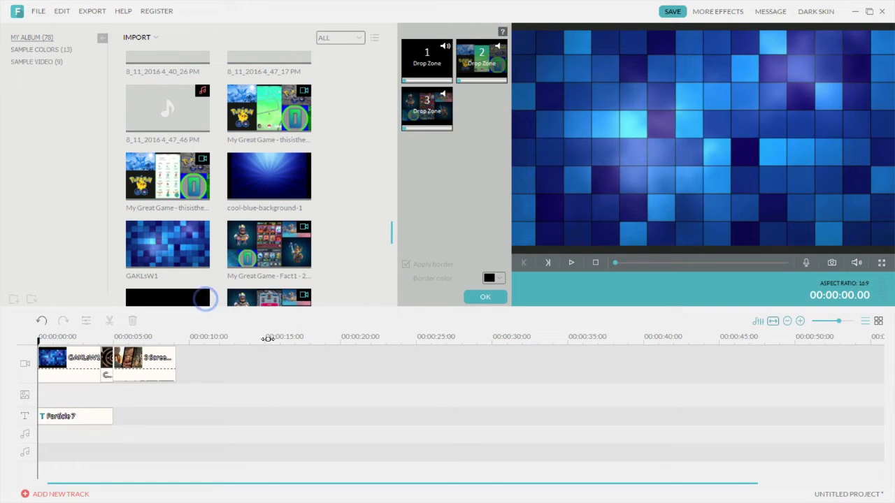
{"action": "left_click", "coordinate": [496, 296]}
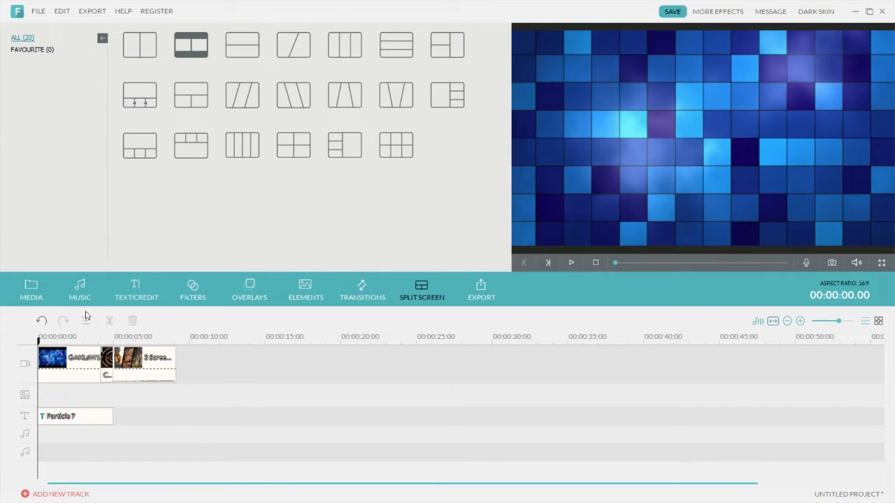
Add the GAKLsW1 image from the media library to the video track directly after the split screen.
{"action": "left_click", "coordinate": [79, 291]}
{"action": "left_click", "coordinate": [31, 290]}
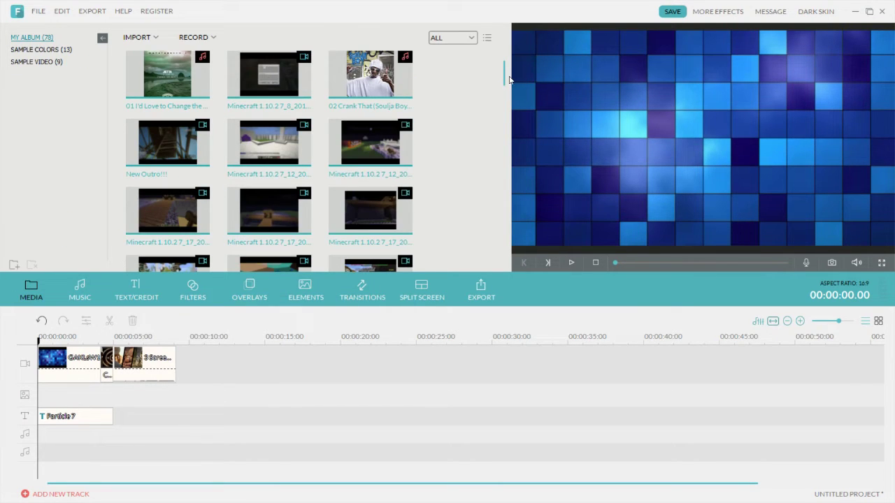
{"action": "left_click_drag", "start_coordinate": [504, 80], "coordinate": [501, 224]}
{"action": "left_click_drag", "start_coordinate": [294, 150], "coordinate": [178, 347]}
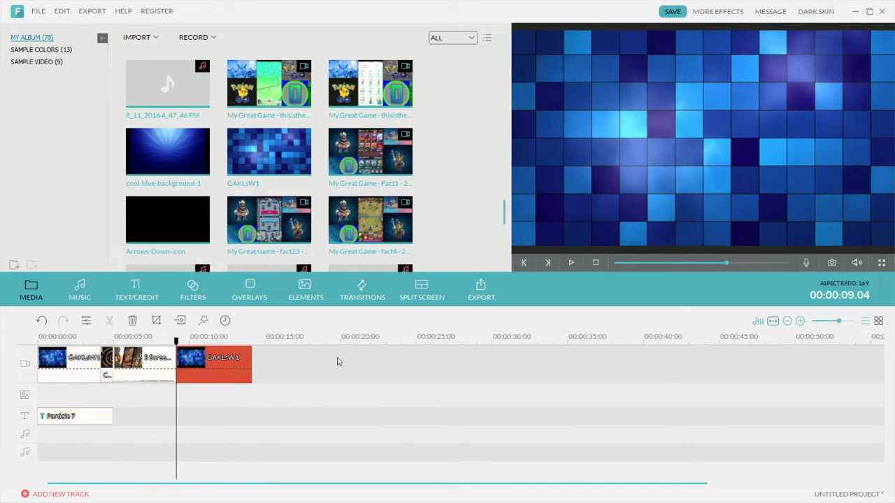
Lengthen the second GAKLsW1 clip so that it ends at 00:00:17.07.
{"action": "left_click", "coordinate": [250, 341]}
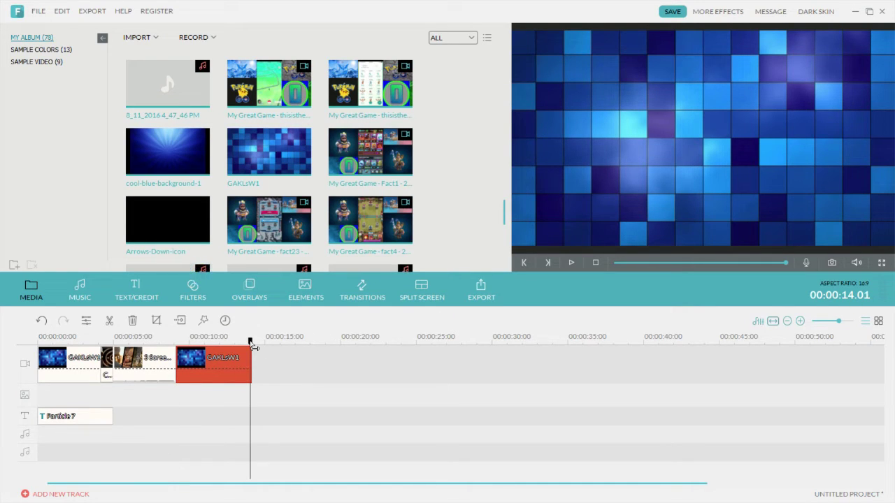
{"action": "left_click_drag", "start_coordinate": [252, 354], "coordinate": [281, 353]}
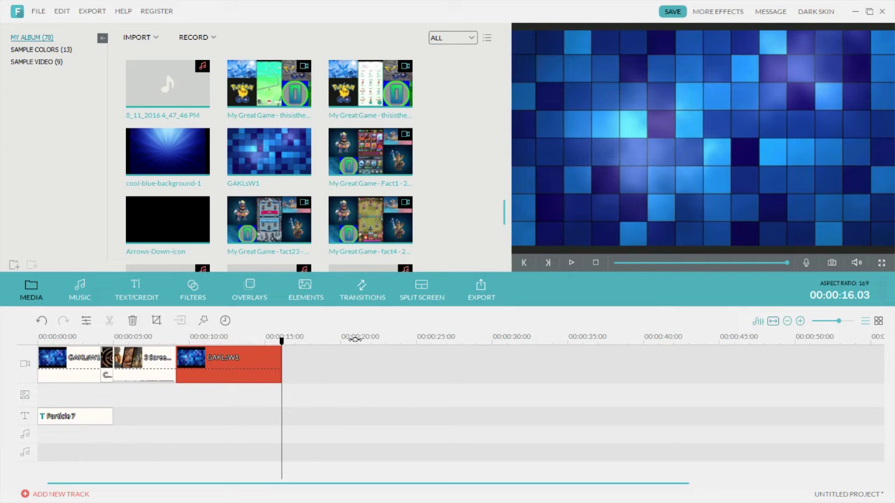
{"action": "left_click_drag", "start_coordinate": [281, 360], "coordinate": [312, 366]}
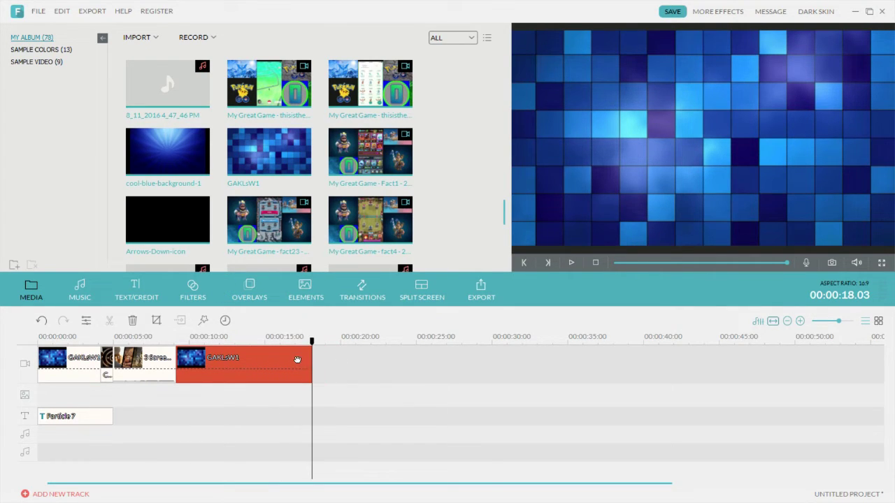
{"action": "left_click_drag", "start_coordinate": [312, 353], "coordinate": [297, 353]}
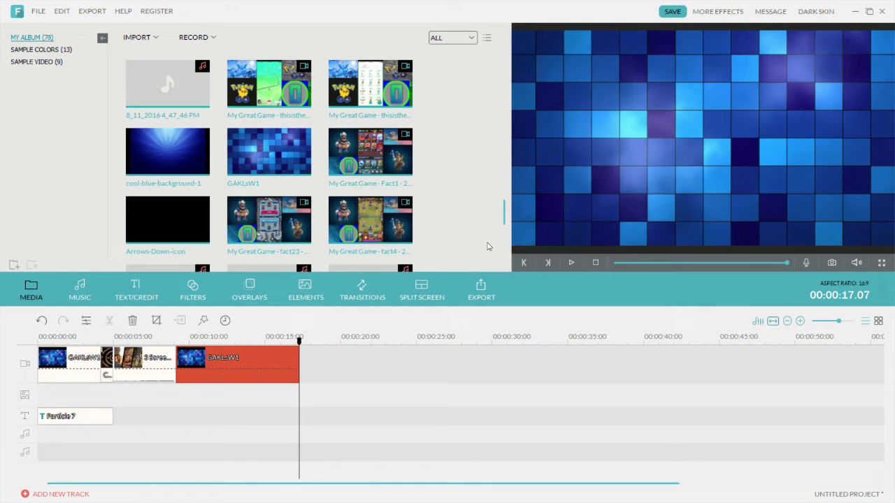
{"action": "left_click", "coordinate": [351, 417]}
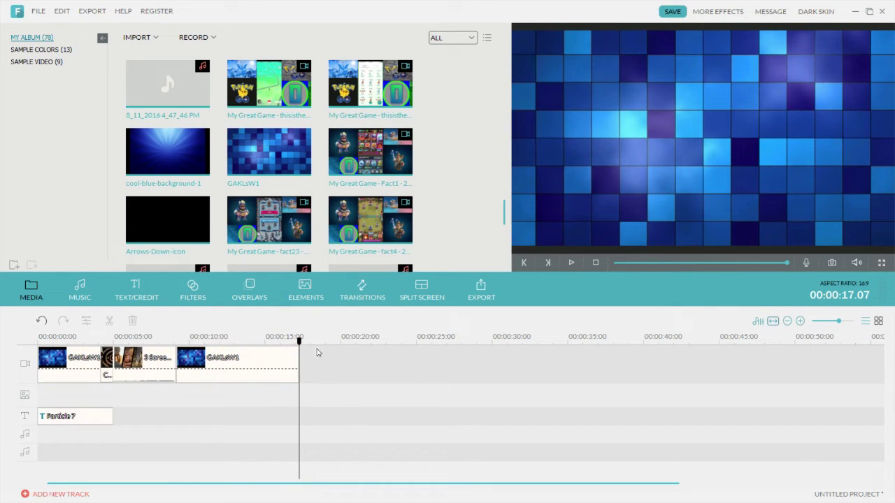
{"action": "left_click", "coordinate": [238, 371]}
{"action": "left_click", "coordinate": [388, 387]}
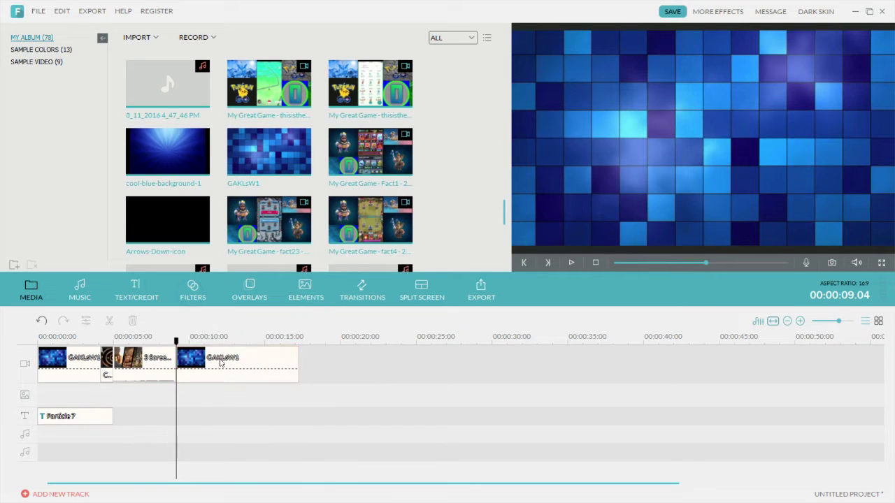
{"action": "left_click", "coordinate": [238, 376]}
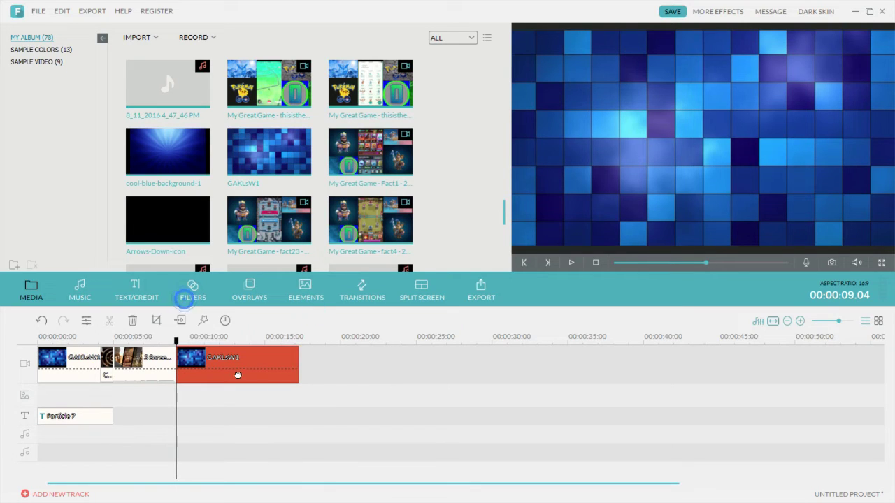
{"action": "left_click", "coordinate": [361, 392]}
{"action": "left_click", "coordinate": [265, 356]}
{"action": "left_click", "coordinate": [378, 388]}
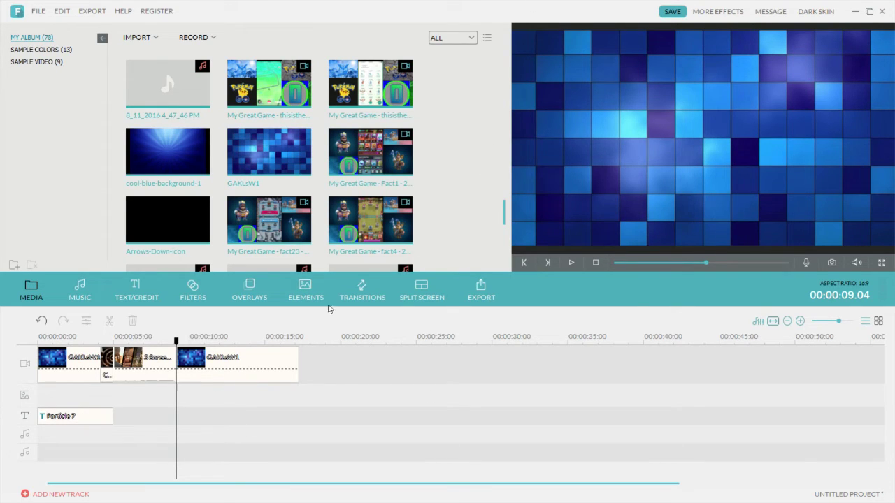
Add the My Great Game - fact4 video to the overlay track beneath the second GAKLsW1 clip and shorten it to end at 00:00:17.07.
{"action": "left_click_drag", "start_coordinate": [503, 217], "coordinate": [483, 216]}
{"action": "left_click_drag", "start_coordinate": [377, 231], "coordinate": [184, 392]}
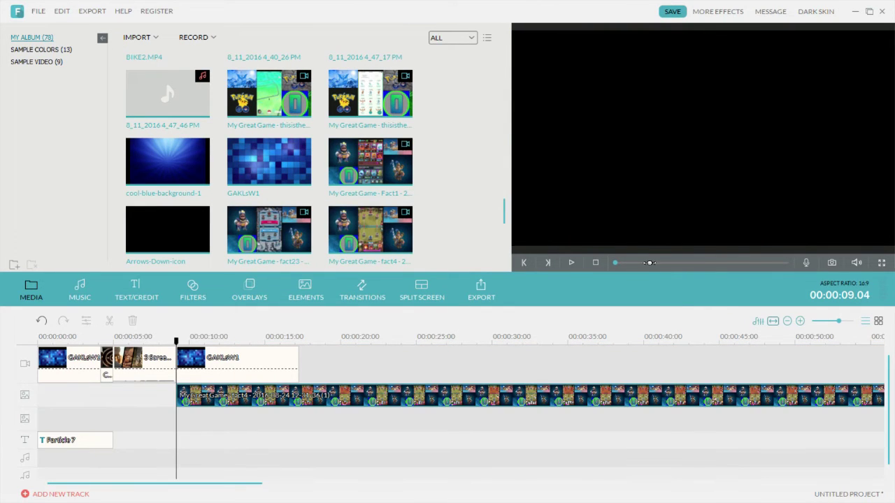
{"action": "left_click_drag", "start_coordinate": [626, 264], "coordinate": [779, 263]}
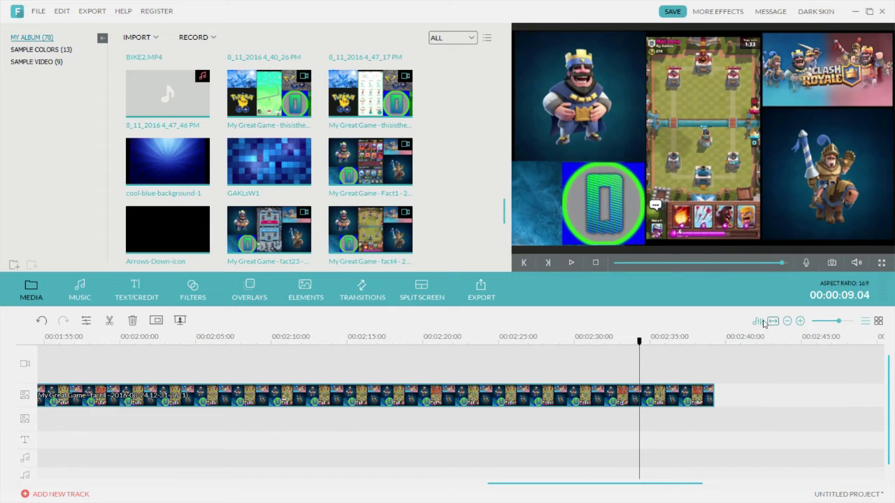
{"action": "left_click_drag", "start_coordinate": [639, 390], "coordinate": [294, 410]}
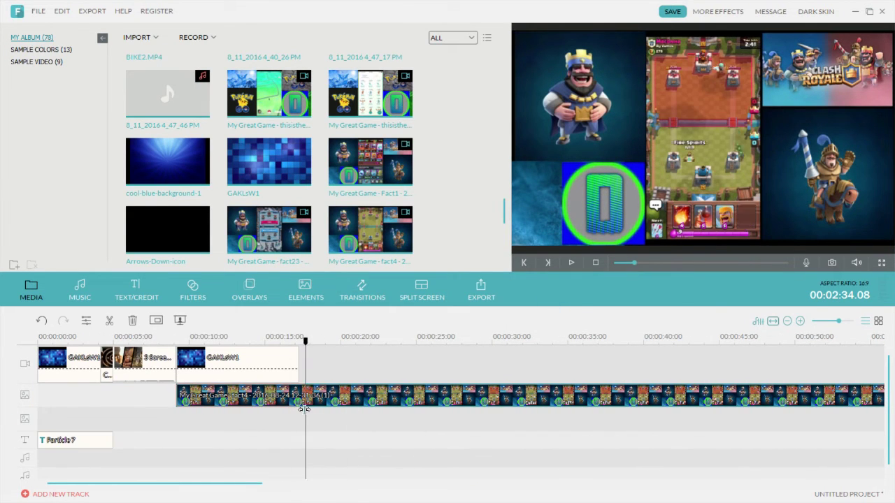
{"action": "left_click", "coordinate": [294, 410]}
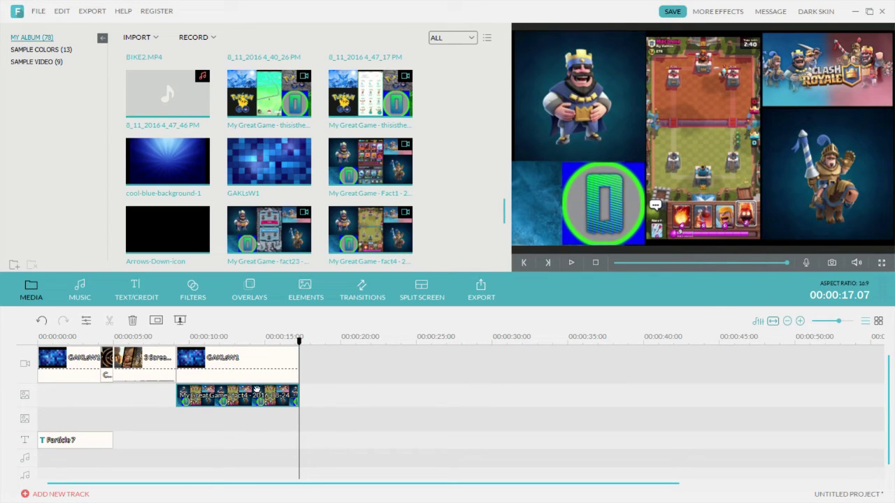
{"action": "double_click", "coordinate": [275, 402]}
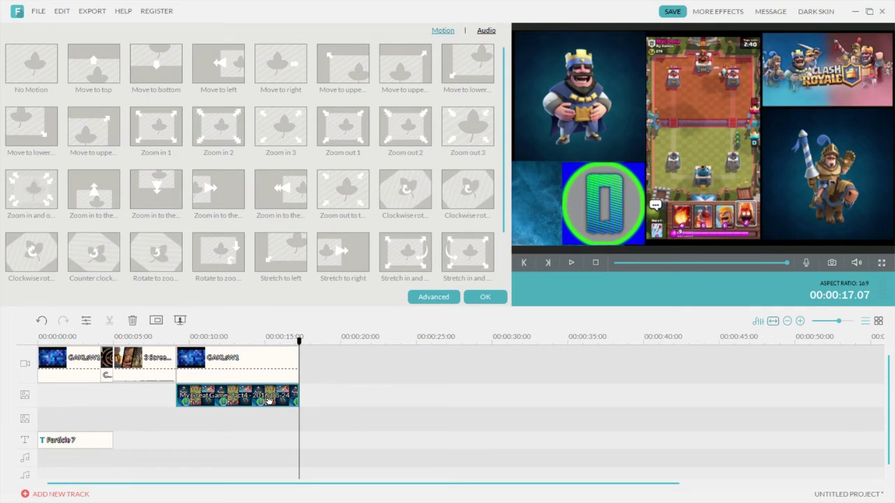
{"action": "left_click", "coordinate": [485, 296]}
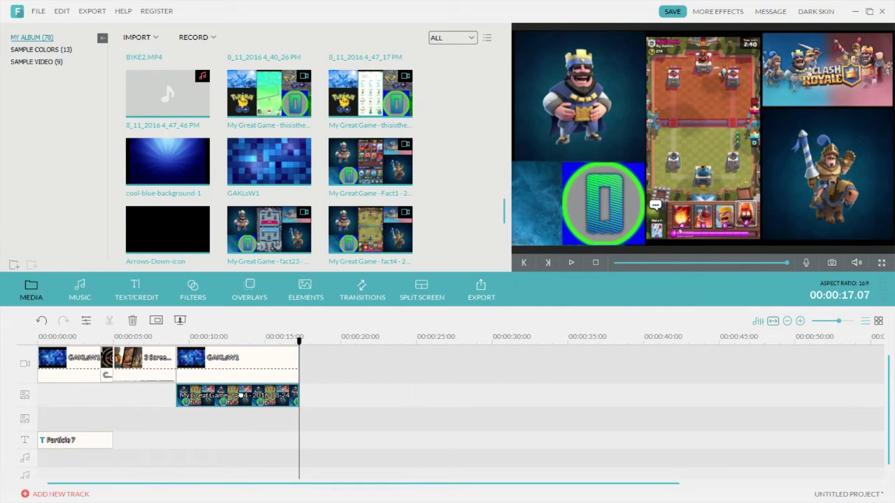
Shrink the My Great Game - fact4 overlay to about half the frame size and centre it over the blue background.
{"action": "left_click", "coordinate": [232, 357]}
{"action": "left_click", "coordinate": [215, 399]}
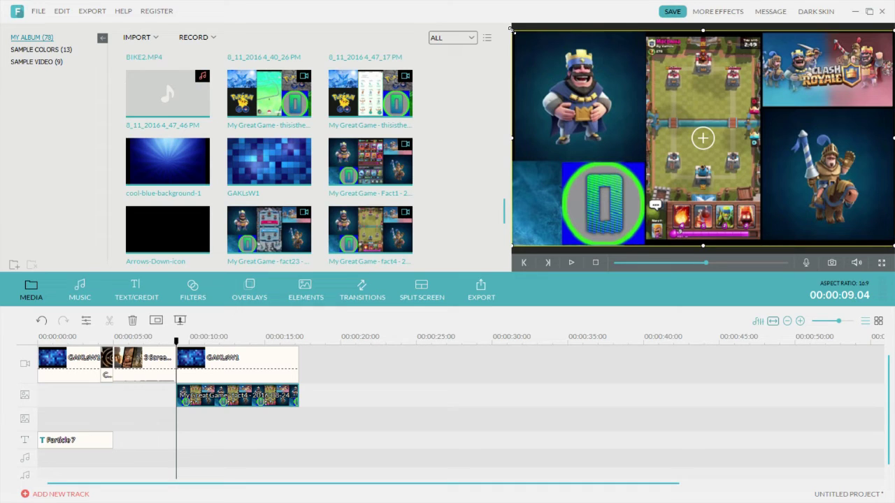
{"action": "left_click_drag", "start_coordinate": [511, 29], "coordinate": [745, 129]}
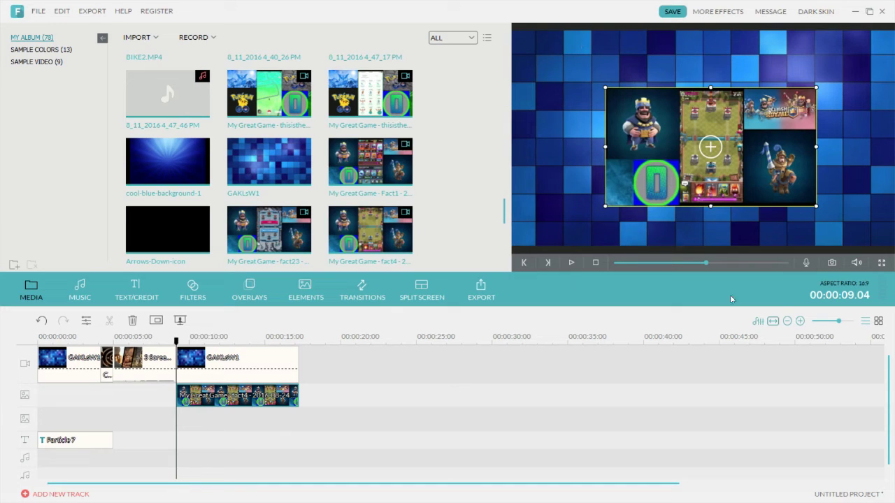
{"action": "left_click_drag", "start_coordinate": [669, 160], "coordinate": [670, 157]}
{"action": "left_click", "coordinate": [370, 385]}
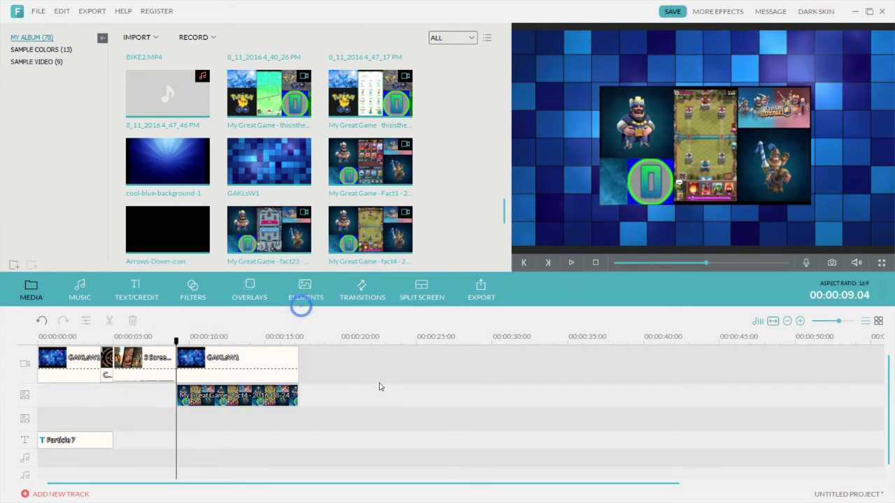
Add the song 02 Crank That (Soulja Boy) [Clean] from My Music to the first audio track at 00:00:09.04.
{"action": "left_click", "coordinate": [83, 293]}
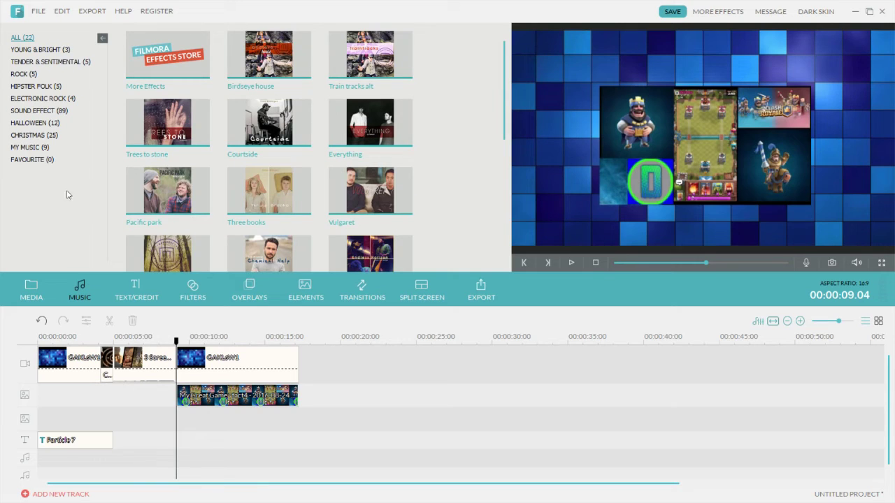
{"action": "left_click", "coordinate": [60, 150]}
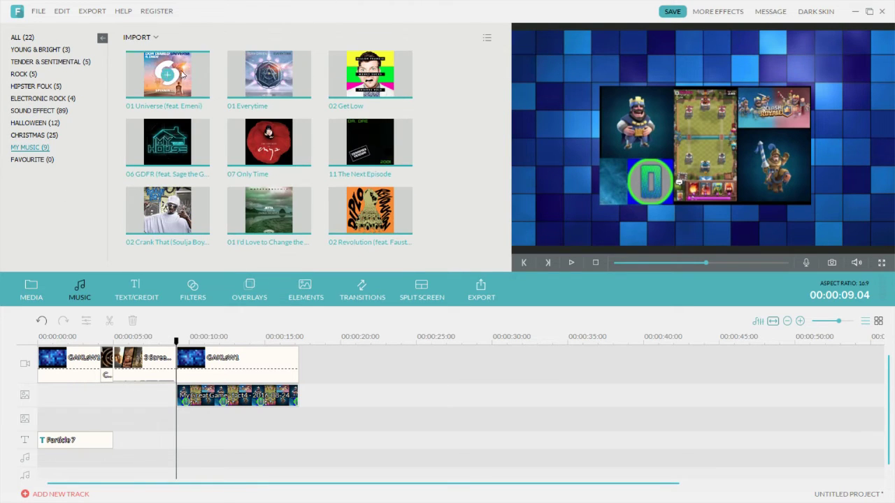
{"action": "left_click", "coordinate": [165, 207]}
{"action": "left_click_drag", "start_coordinate": [247, 341], "coordinate": [187, 422]}
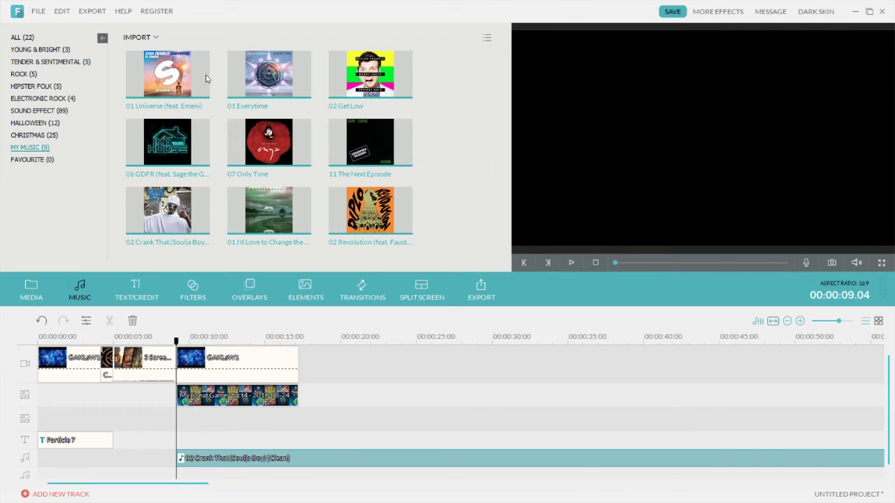
{"action": "left_click", "coordinate": [22, 38]}
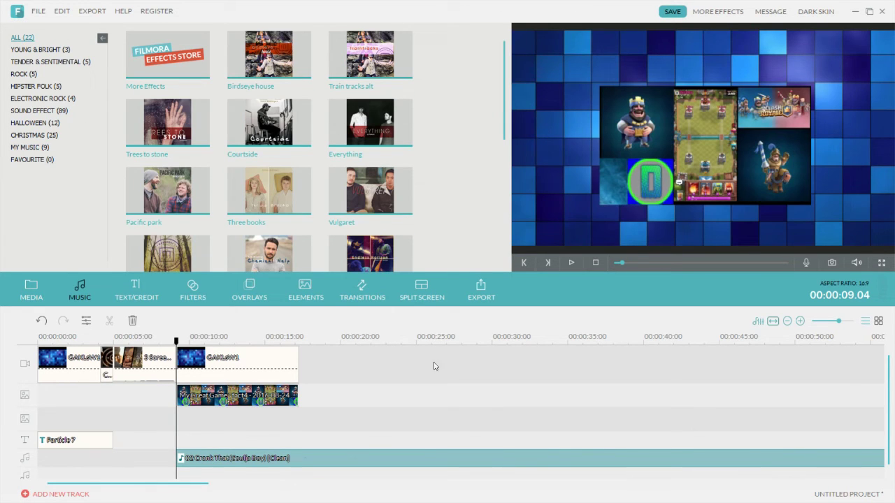
Trim the Crank That song so that it ends together with the clips above it at 00:00:17.07.
{"action": "left_click_drag", "start_coordinate": [765, 262], "coordinate": [787, 262]}
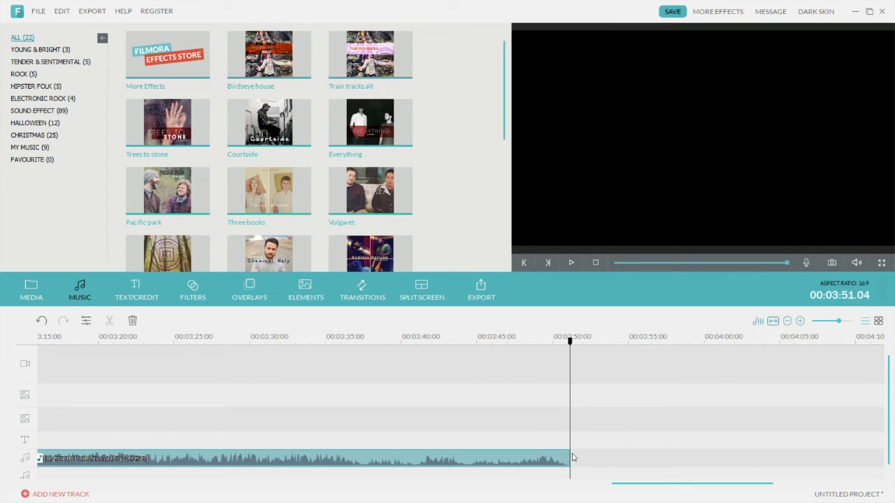
{"action": "left_click_drag", "start_coordinate": [571, 458], "coordinate": [214, 458]}
{"action": "key", "text": "ctrl+b"}
{"action": "left_click", "coordinate": [256, 458]}
{"action": "key", "text": "Delete"}
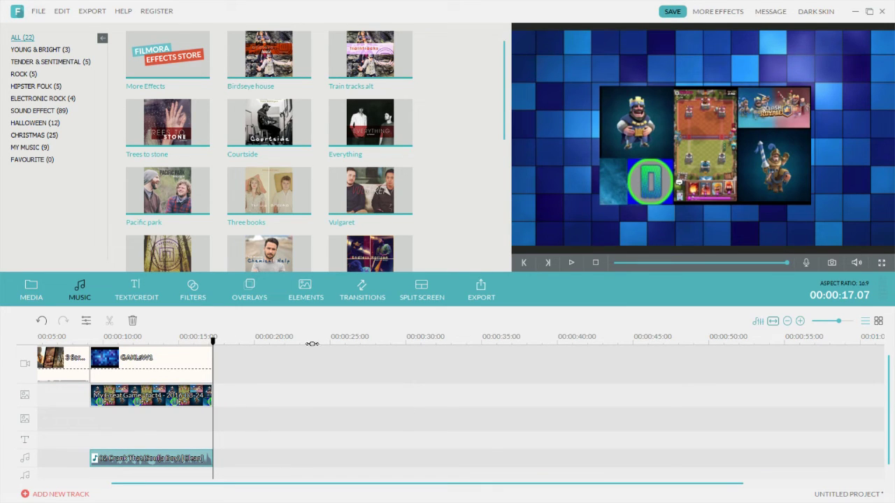
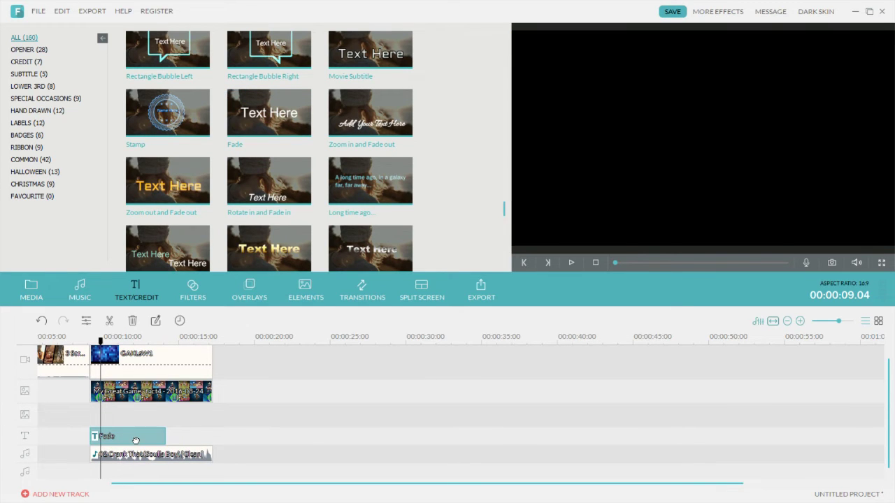
Open the Fade title for editing and move its text box up above the overlay video.
{"action": "right_click", "coordinate": [135, 441]}
{"action": "left_click", "coordinate": [161, 402]}
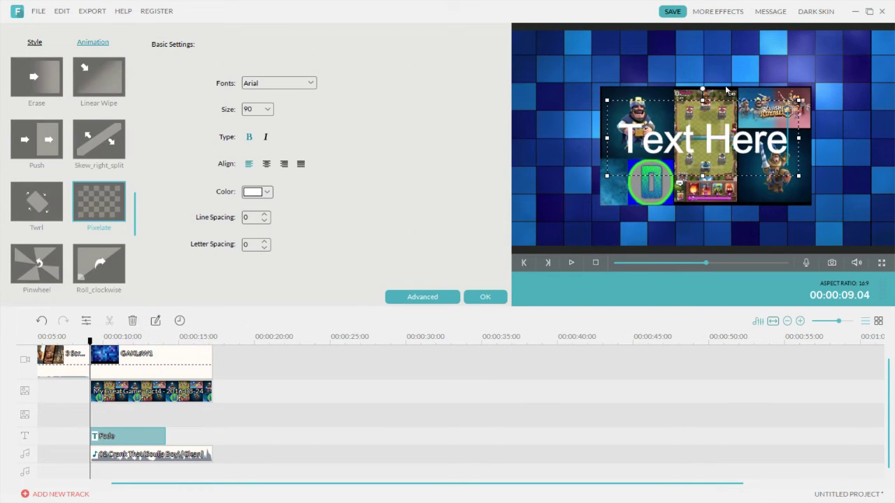
{"action": "left_click_drag", "start_coordinate": [723, 98], "coordinate": [724, 19]}
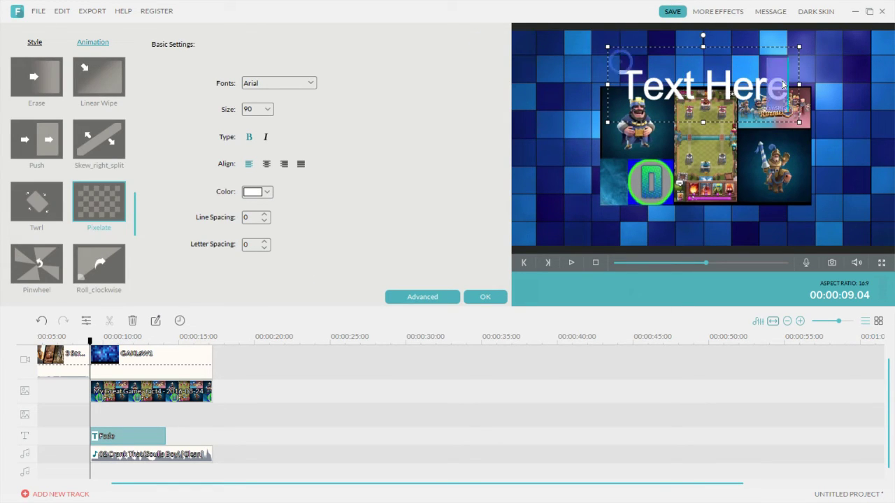
Replace the Fade title's placeholder text with "Previous Video".
{"action": "key", "text": "BackSpace"}
{"action": "key", "text": "BackSpace"}
{"action": "key", "text": "BackSpace"}
{"action": "key", "text": "BackSpace"}
{"action": "key", "text": "BackSpace"}
{"action": "key", "text": "BackSpace"}
{"action": "key", "text": "BackSpace"}
{"action": "key", "text": "BackSpace"}
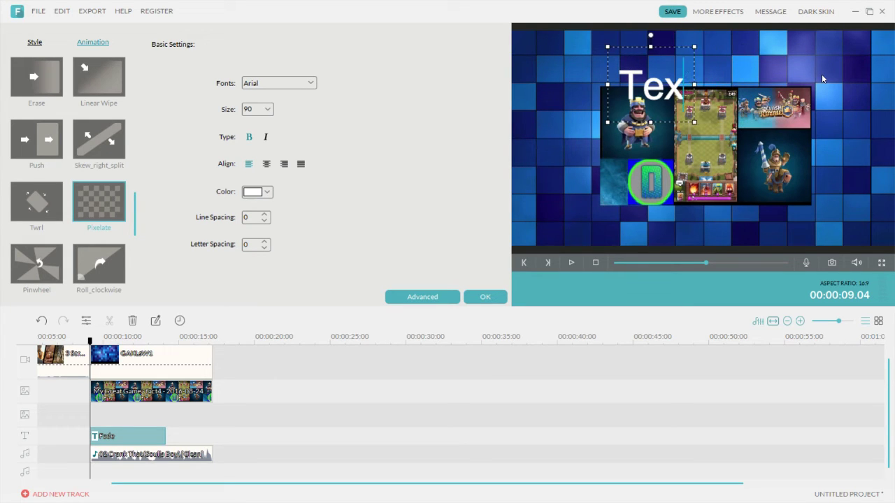
{"action": "key", "text": "BackSpace"}
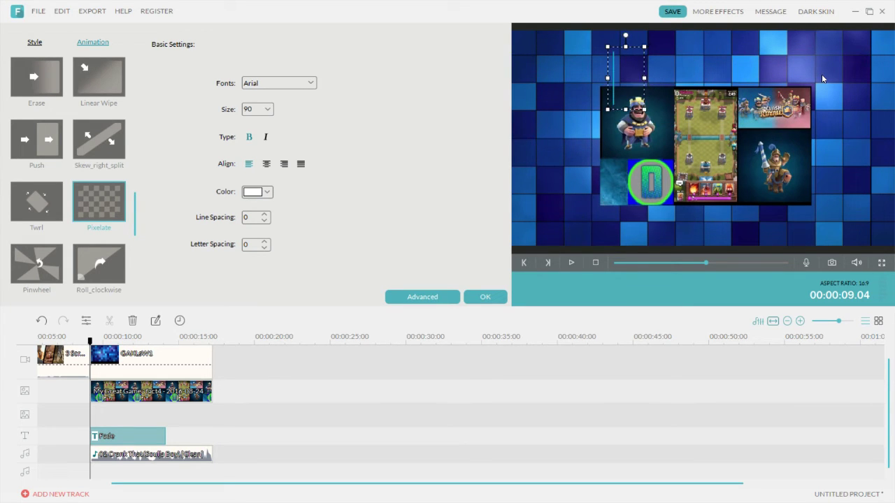
{"action": "type", "text": "Previois"}
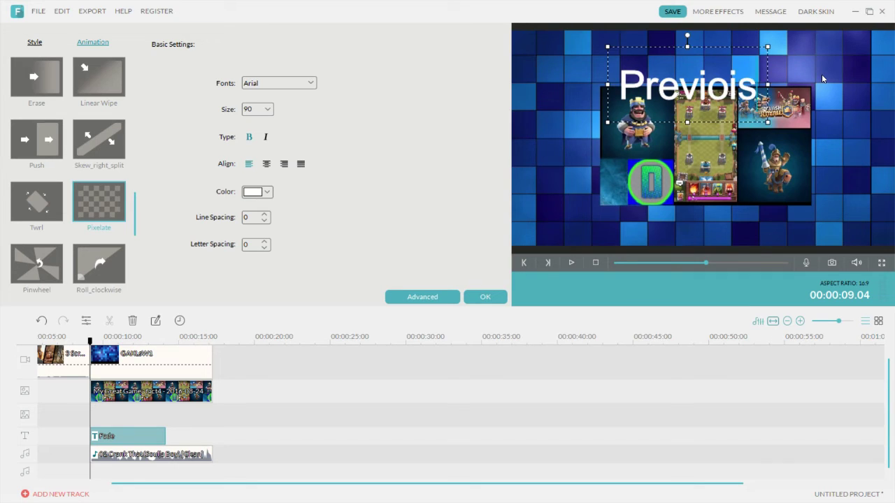
{"action": "key", "text": "BackSpace"}
{"action": "key", "text": "BackSpace"}
{"action": "type", "text": "us Video"}
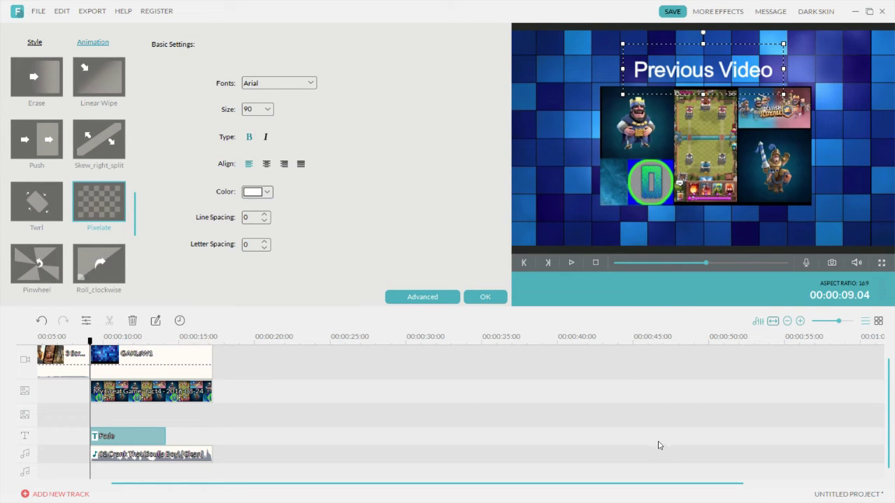
Apply the Type Writer animation to the Previous Video title and accept the change.
{"action": "left_click", "coordinate": [683, 424]}
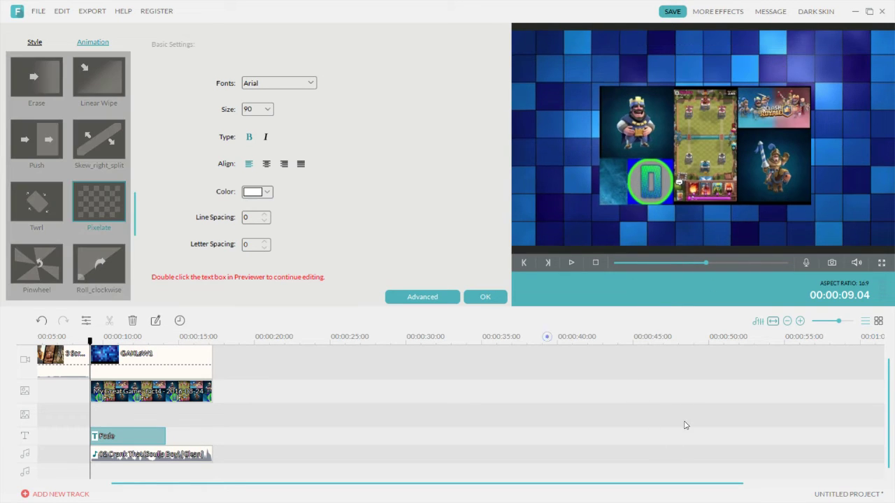
{"action": "left_click", "coordinate": [146, 437]}
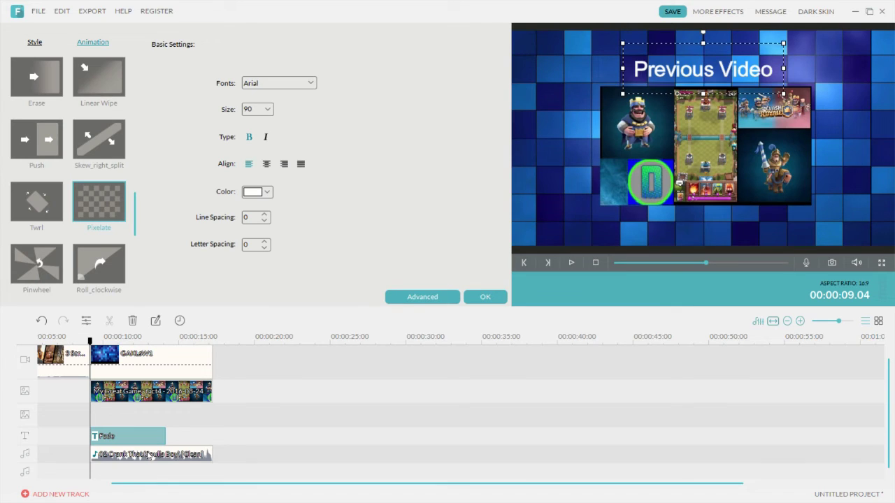
{"action": "right_click", "coordinate": [116, 433]}
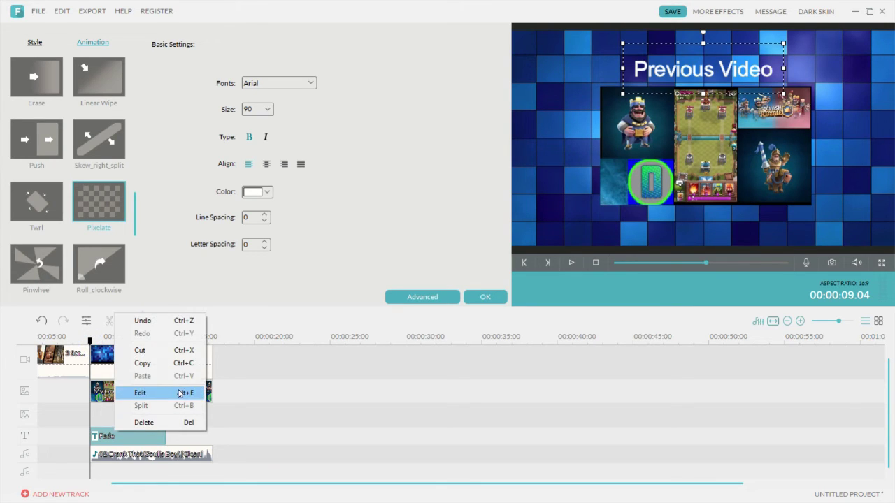
{"action": "left_click", "coordinate": [182, 394]}
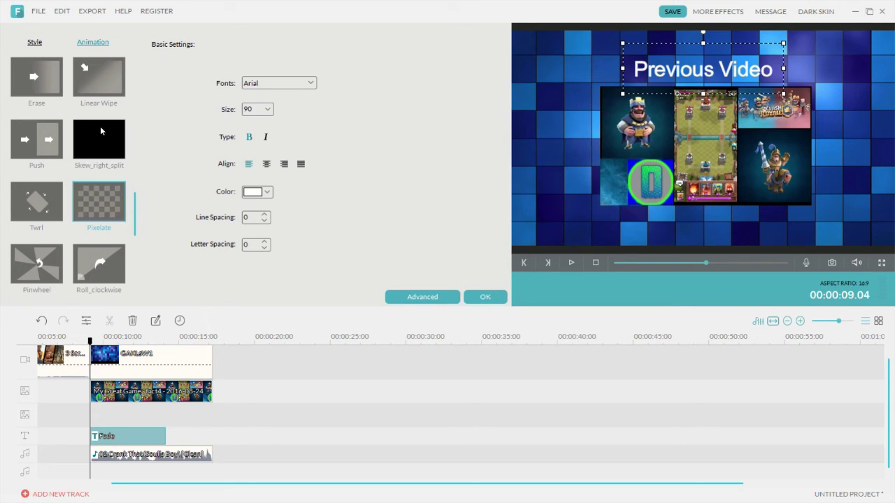
{"action": "left_click_drag", "start_coordinate": [136, 216], "coordinate": [138, 232]}
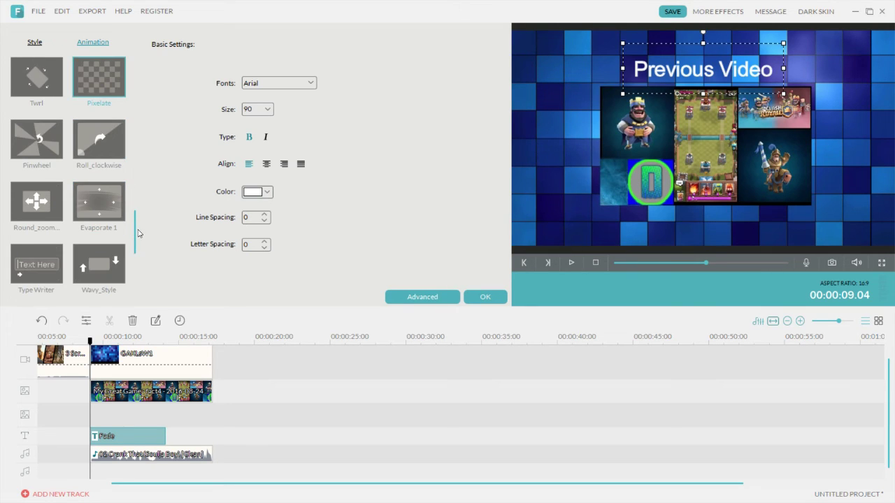
{"action": "left_click", "coordinate": [21, 255]}
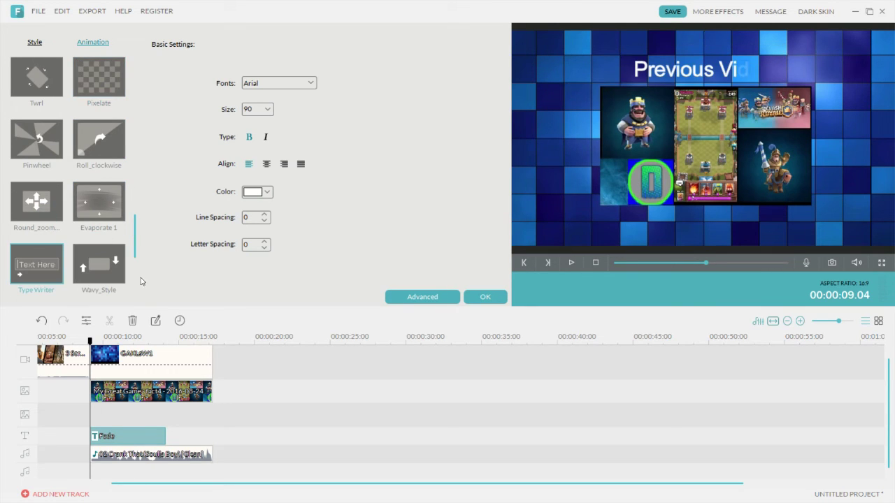
{"action": "left_click", "coordinate": [483, 297]}
Open the Previous Video title in the advanced text editor.
{"action": "right_click", "coordinate": [133, 433]}
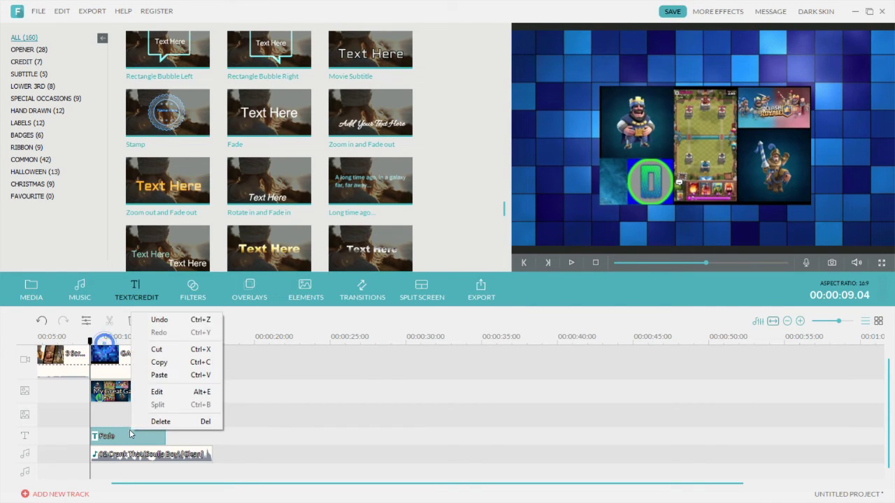
{"action": "double_click", "coordinate": [131, 435]}
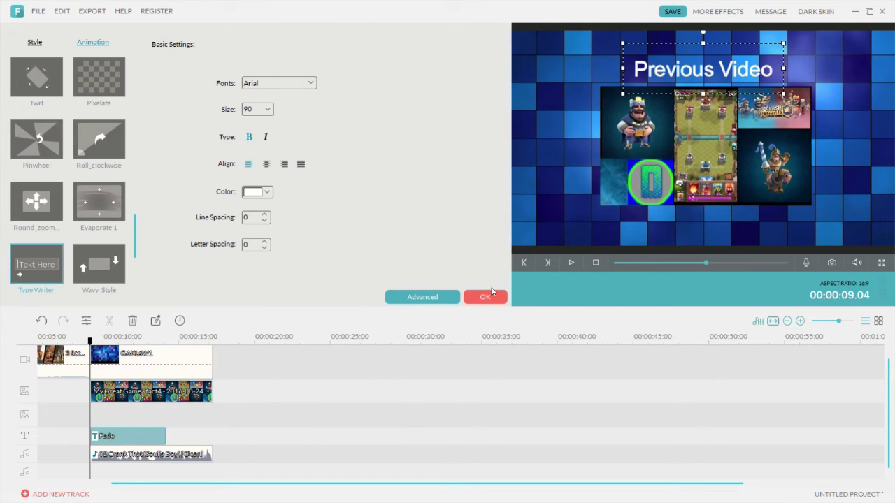
{"action": "left_click", "coordinate": [485, 296]}
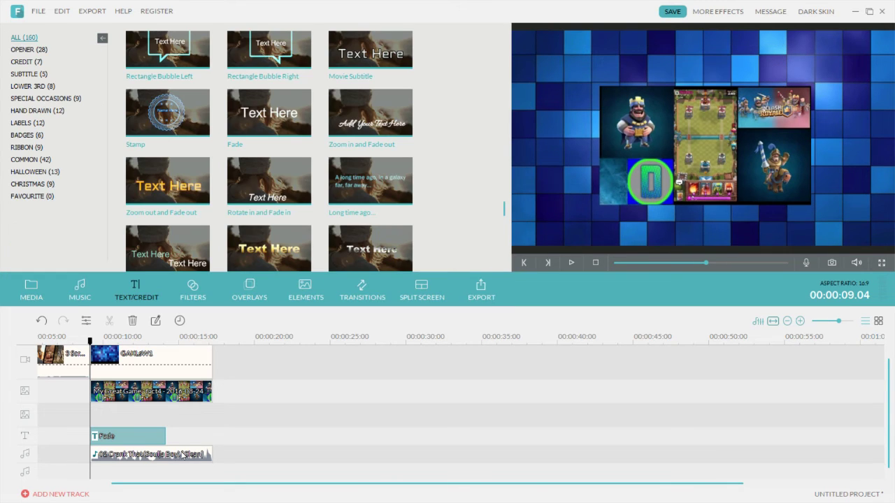
{"action": "double_click", "coordinate": [149, 437]}
{"action": "left_click", "coordinate": [441, 297]}
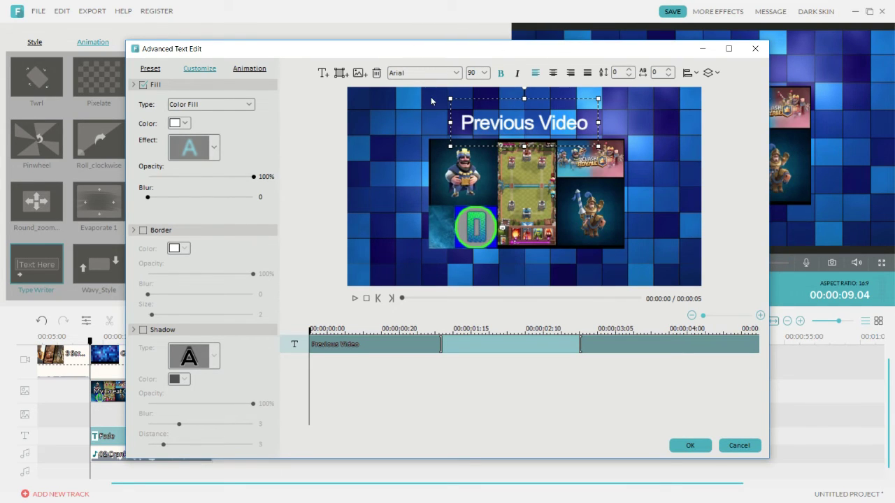
Change the Previous Video title's font to Arial Black and center it horizontally above the overlay video.
{"action": "left_click_drag", "start_coordinate": [587, 125], "coordinate": [463, 123]}
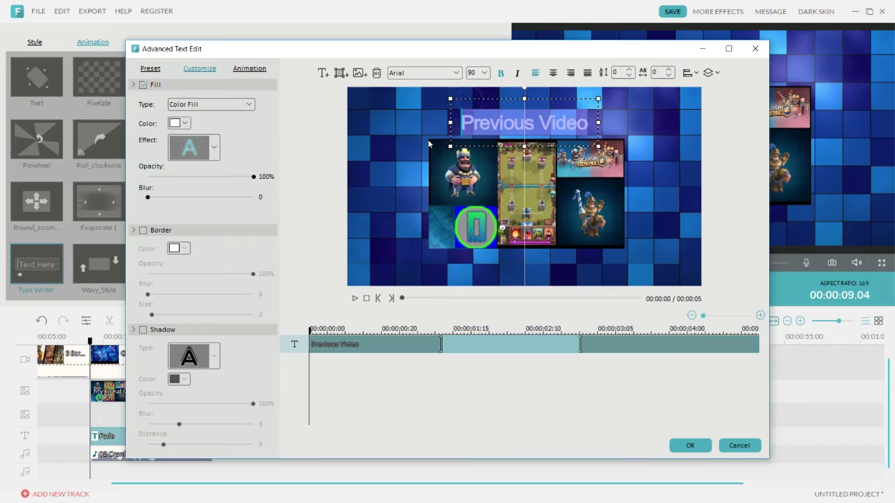
{"action": "left_click", "coordinate": [456, 73]}
{"action": "left_click", "coordinate": [412, 94]}
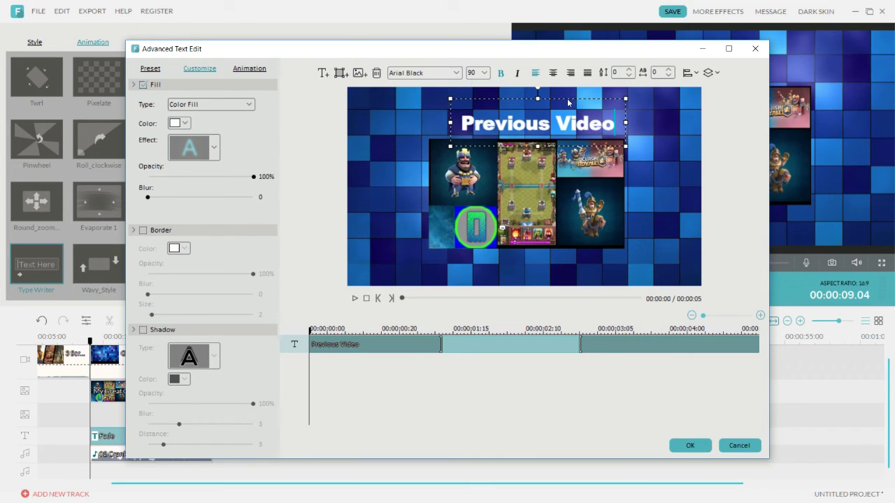
{"action": "left_click_drag", "start_coordinate": [570, 97], "coordinate": [559, 98]}
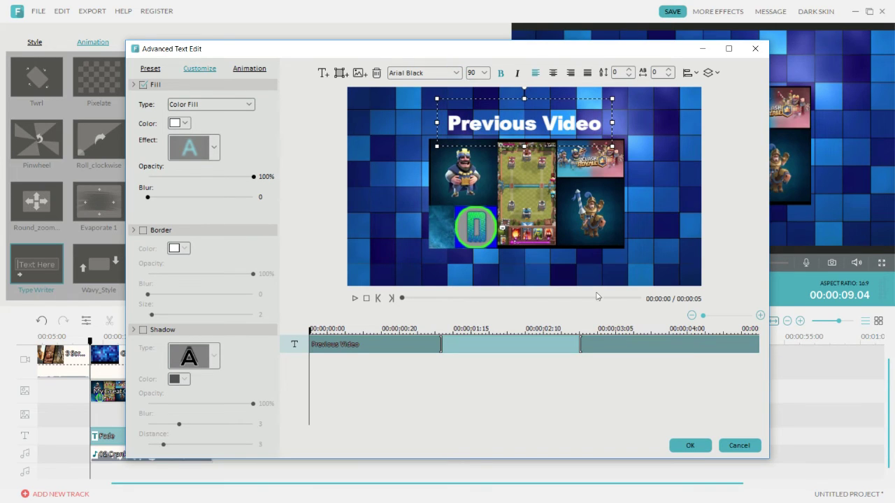
Shorten the opening and closing animation segments of the Previous Video title on its timeline.
{"action": "left_click_drag", "start_coordinate": [442, 344], "coordinate": [356, 345]}
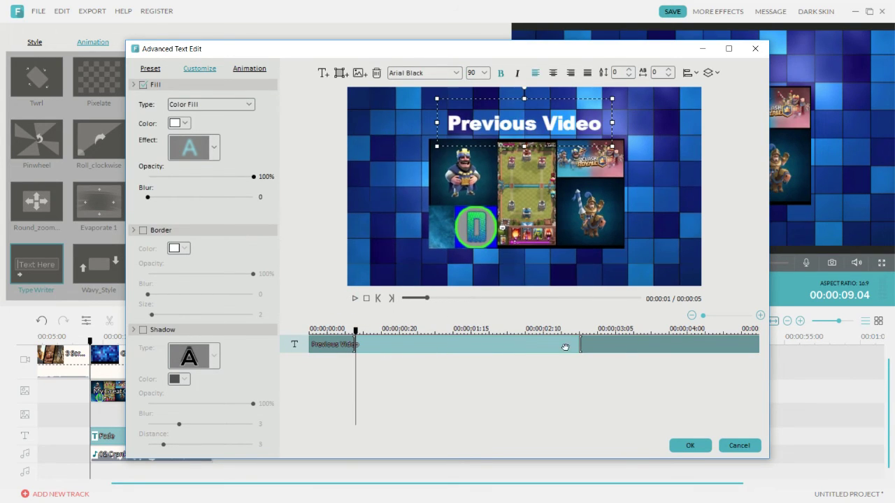
{"action": "left_click_drag", "start_coordinate": [580, 344], "coordinate": [738, 340]}
{"action": "left_click", "coordinate": [484, 395]}
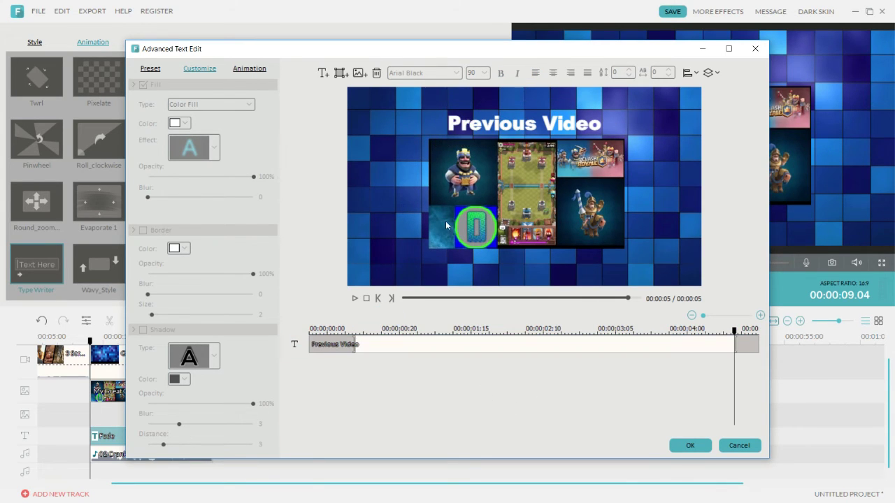
Add a second text box reading "Subscribe", shrink it and place it in the frame's lower-left corner.
{"action": "left_click", "coordinate": [325, 74]}
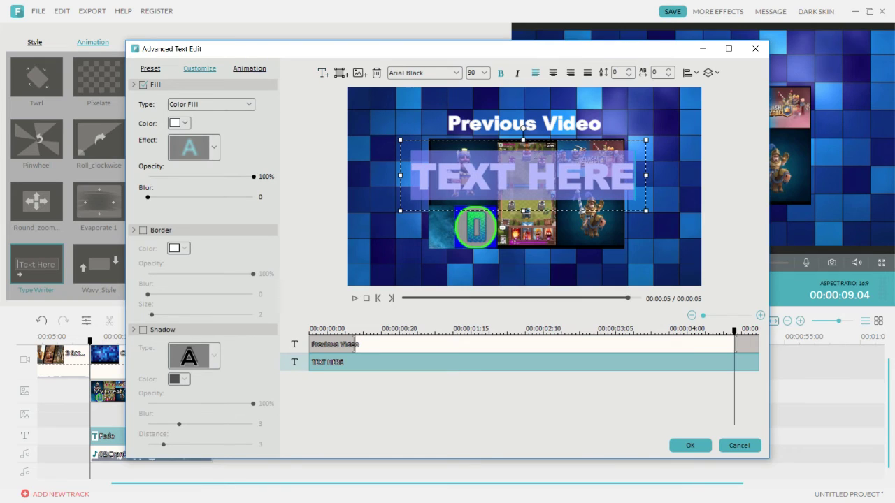
{"action": "type", "text": "Su"}
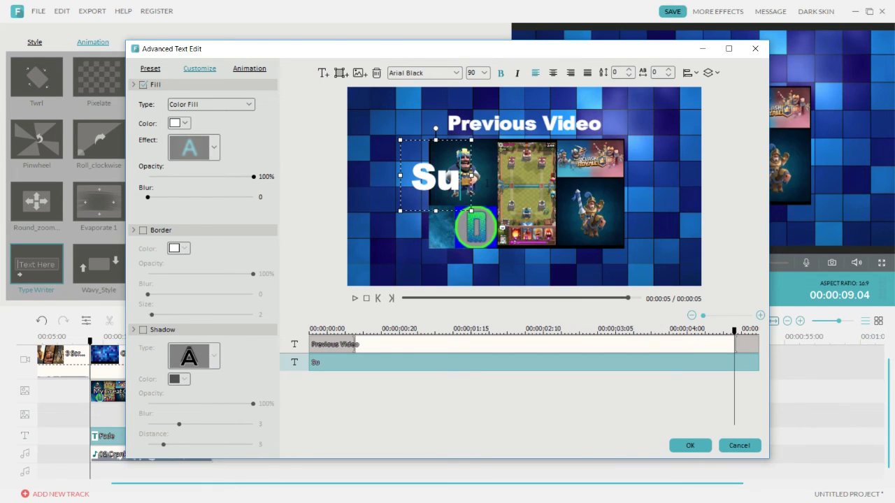
{"action": "type", "text": "bscribe"}
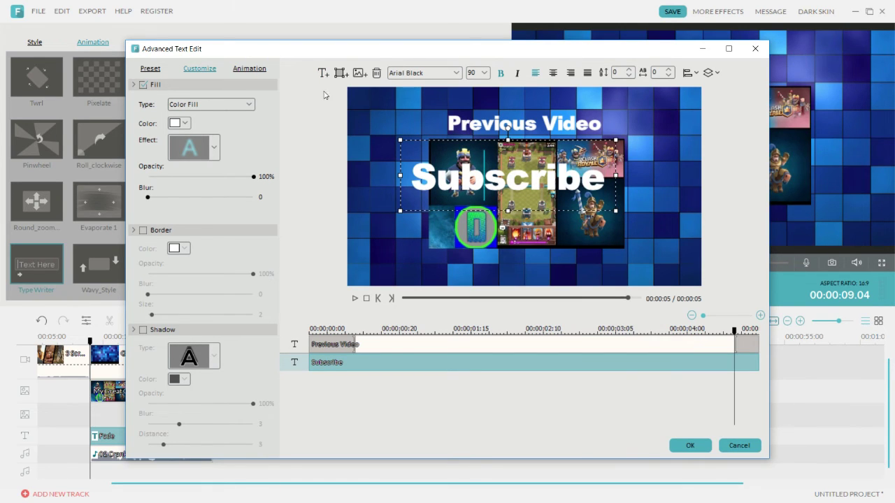
{"action": "left_click_drag", "start_coordinate": [399, 138], "coordinate": [462, 156]}
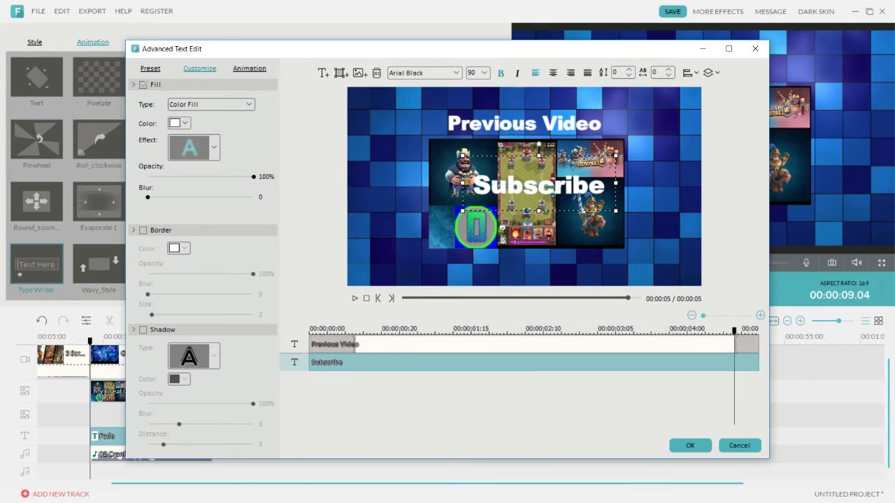
{"action": "left_click_drag", "start_coordinate": [570, 153], "coordinate": [453, 239]}
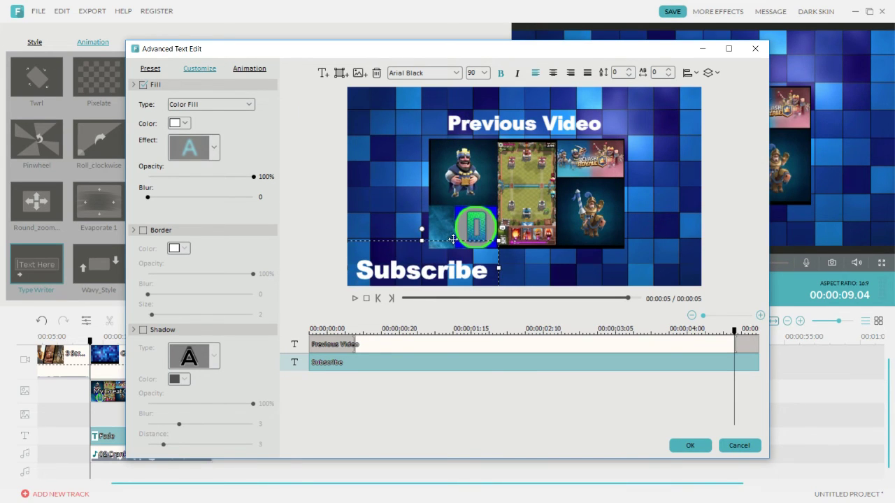
{"action": "left_click", "coordinate": [542, 275]}
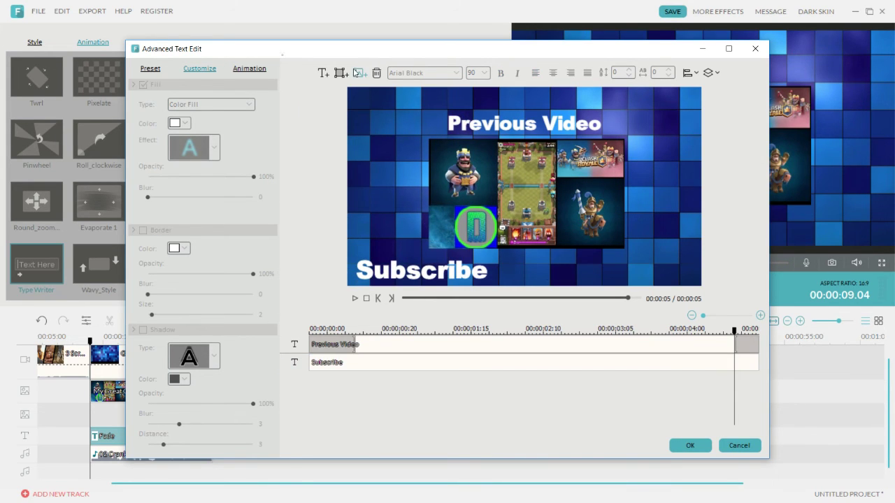
Insert the image Logo_Pokémon_GO.png from the Pictures folder, shrink it and place it beside the Subscribe text.
{"action": "left_click", "coordinate": [359, 73]}
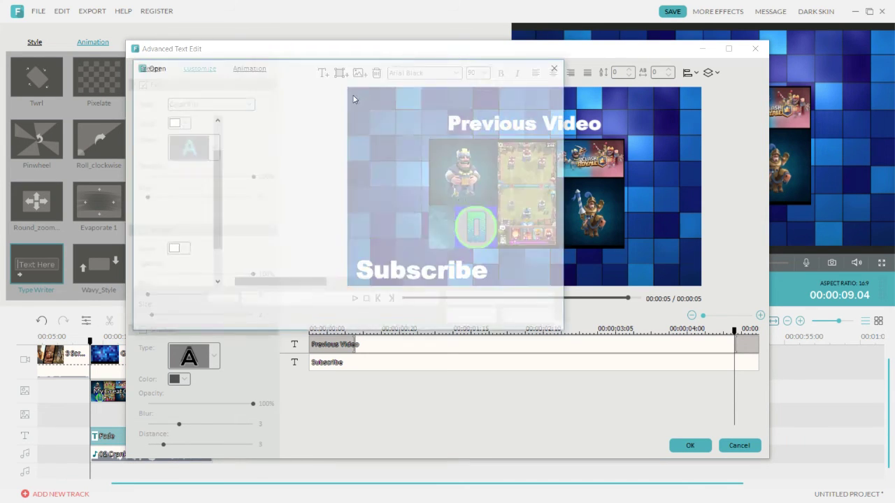
{"action": "left_click", "coordinate": [193, 222]}
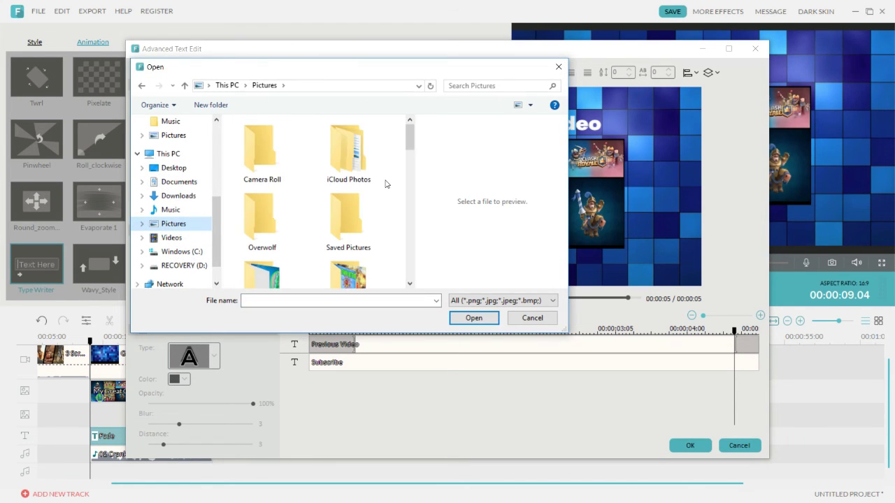
{"action": "scroll", "coordinate": [385, 184], "scroll_direction": "down", "scroll_amount": 3}
{"action": "scroll", "coordinate": [382, 183], "scroll_direction": "down", "scroll_amount": 9}
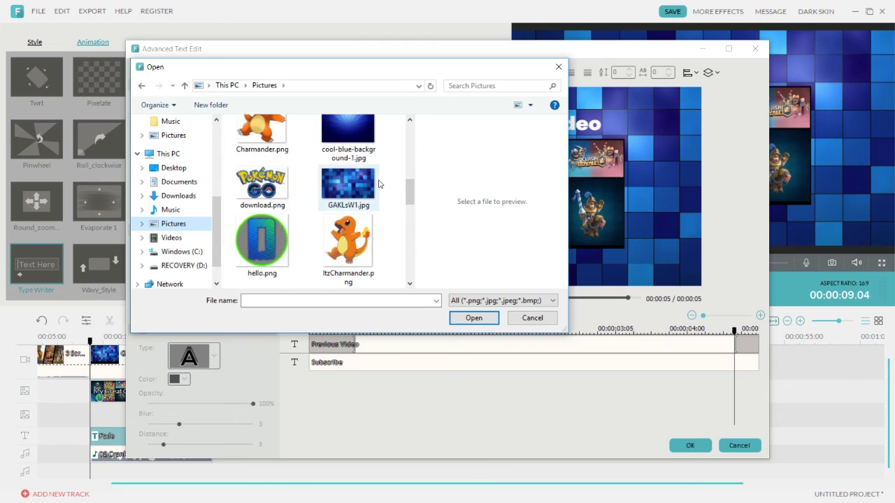
{"action": "scroll", "coordinate": [351, 179], "scroll_direction": "down", "scroll_amount": 6}
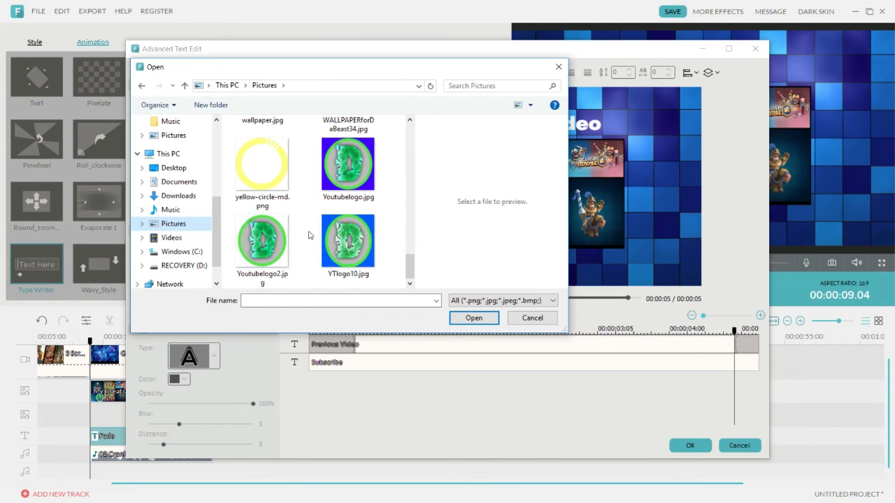
{"action": "scroll", "coordinate": [376, 228], "scroll_direction": "up", "scroll_amount": 5}
{"action": "scroll", "coordinate": [375, 228], "scroll_direction": "up", "scroll_amount": 3}
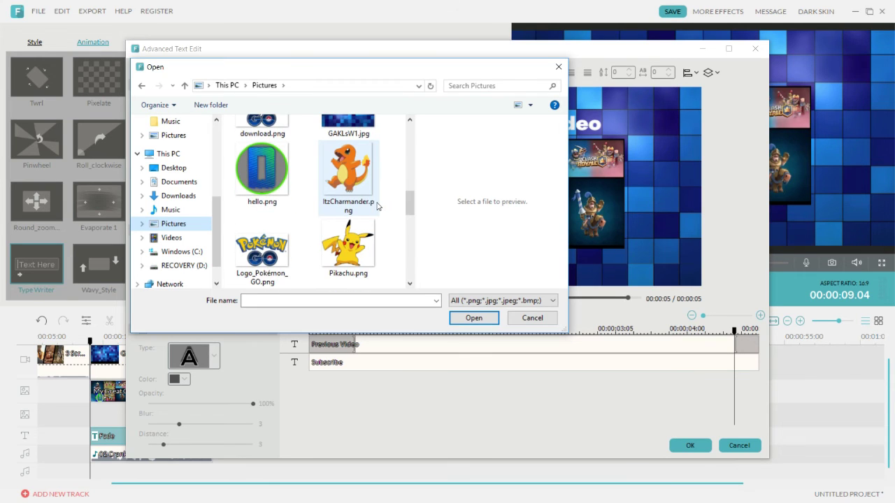
{"action": "scroll", "coordinate": [377, 202], "scroll_direction": "down", "scroll_amount": 1}
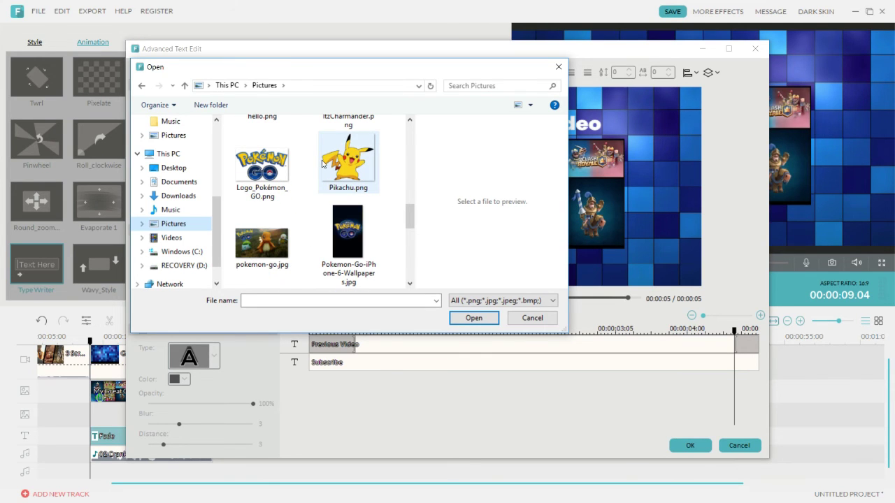
{"action": "double_click", "coordinate": [273, 168]}
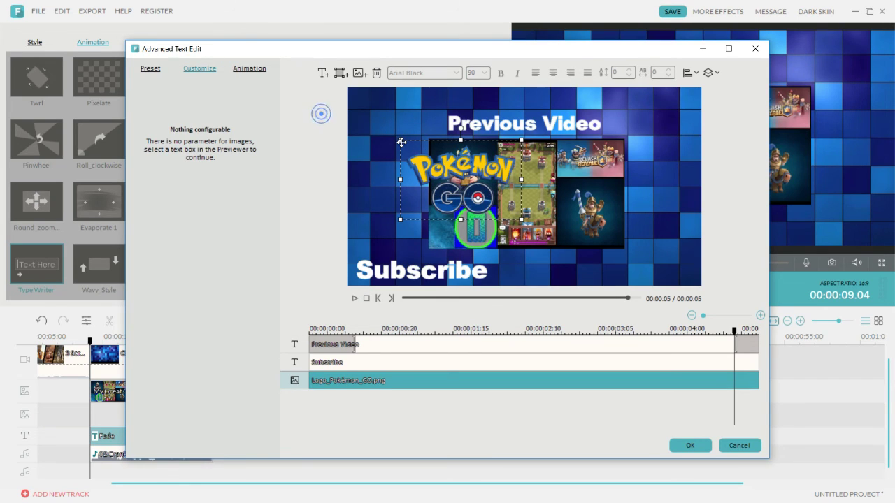
{"action": "left_click_drag", "start_coordinate": [400, 139], "coordinate": [512, 262]}
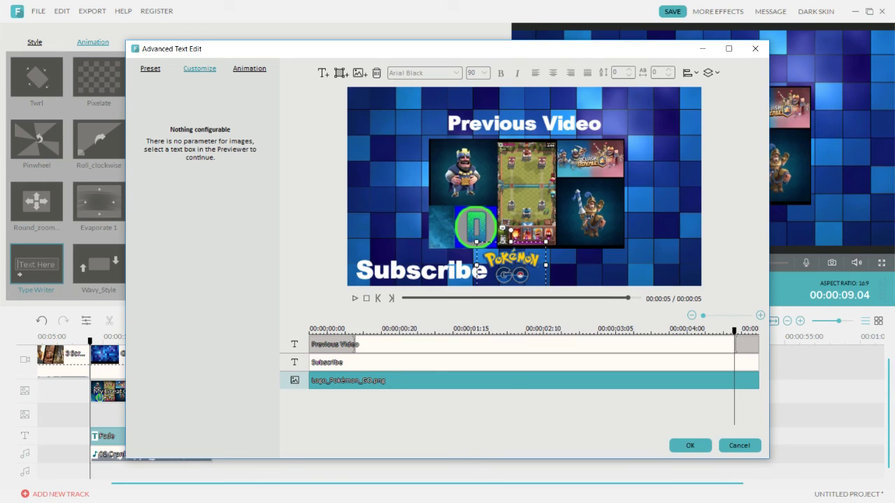